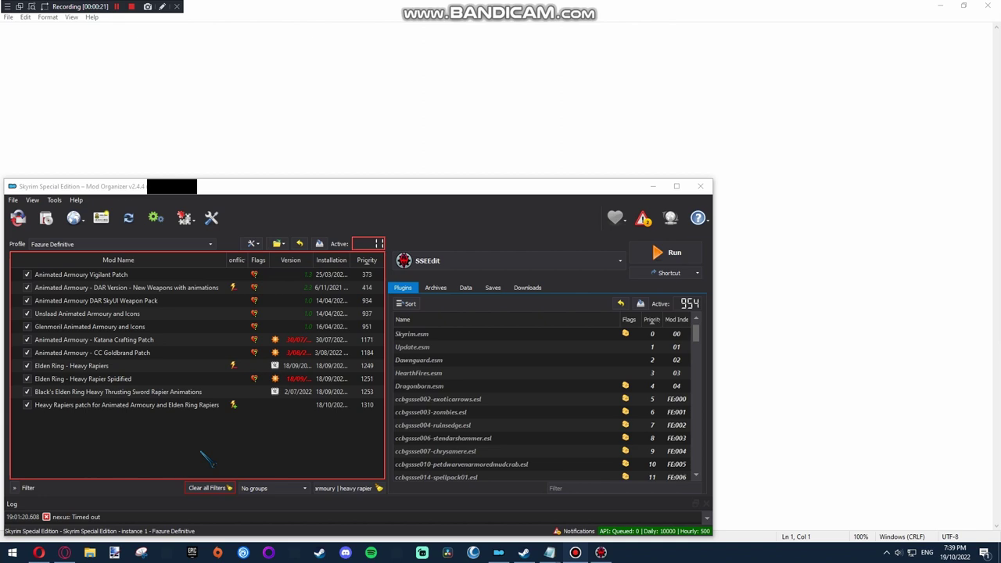
Open the folder of Animated Armoury - DAR Version and browse to Meshes\weapons\NewArmoury\Rapier
right_click(165, 289)
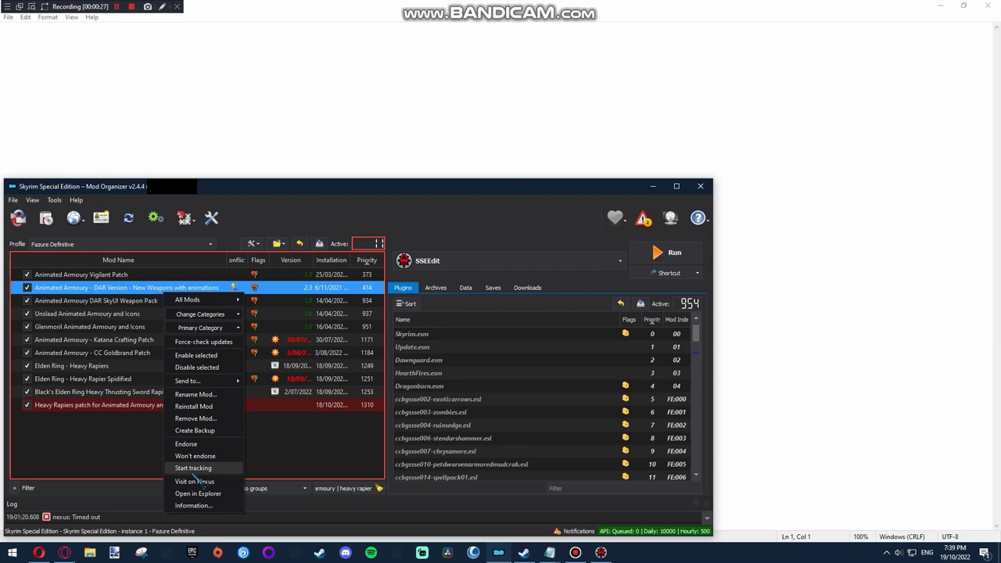
click(197, 493)
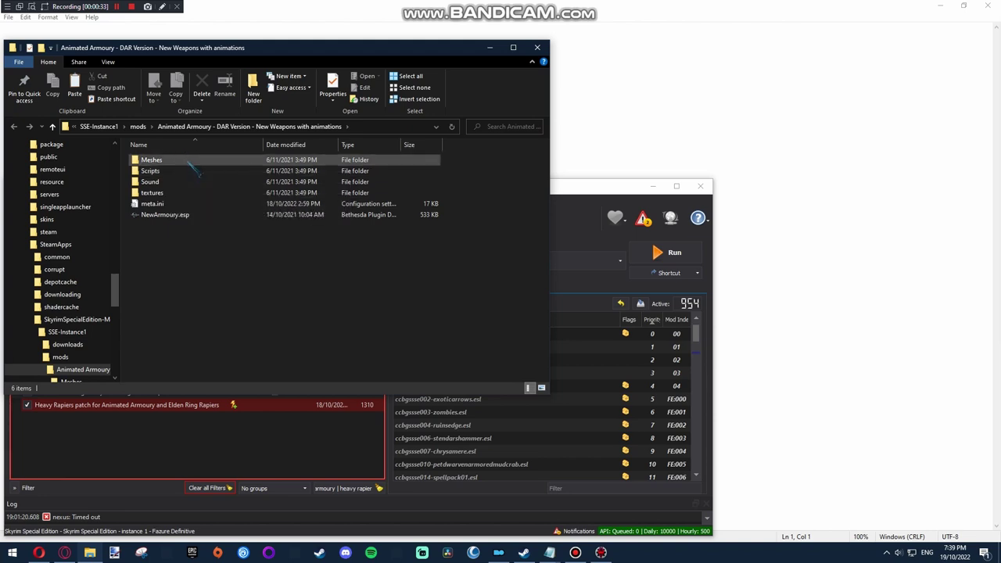
double_click(189, 160)
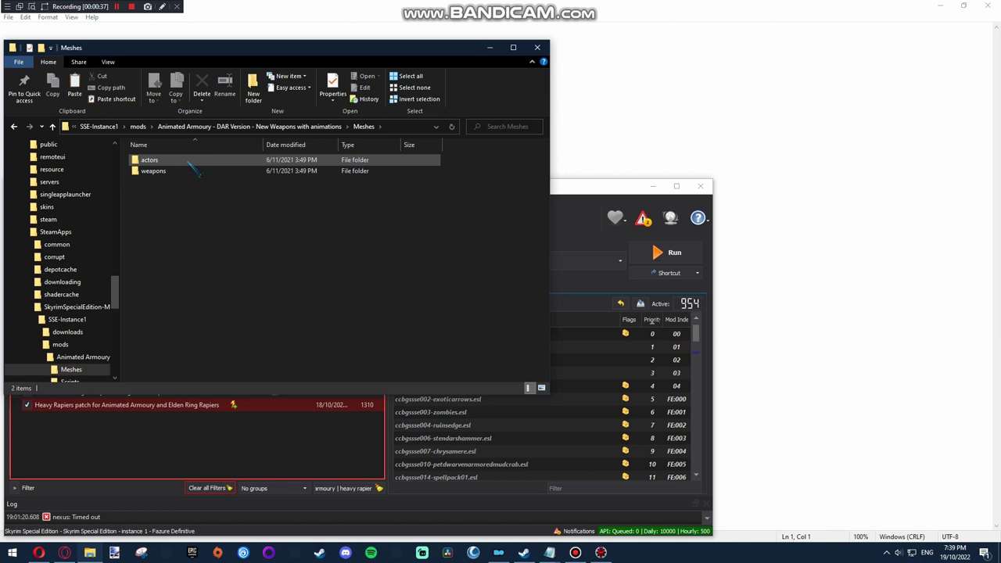
double_click(173, 171)
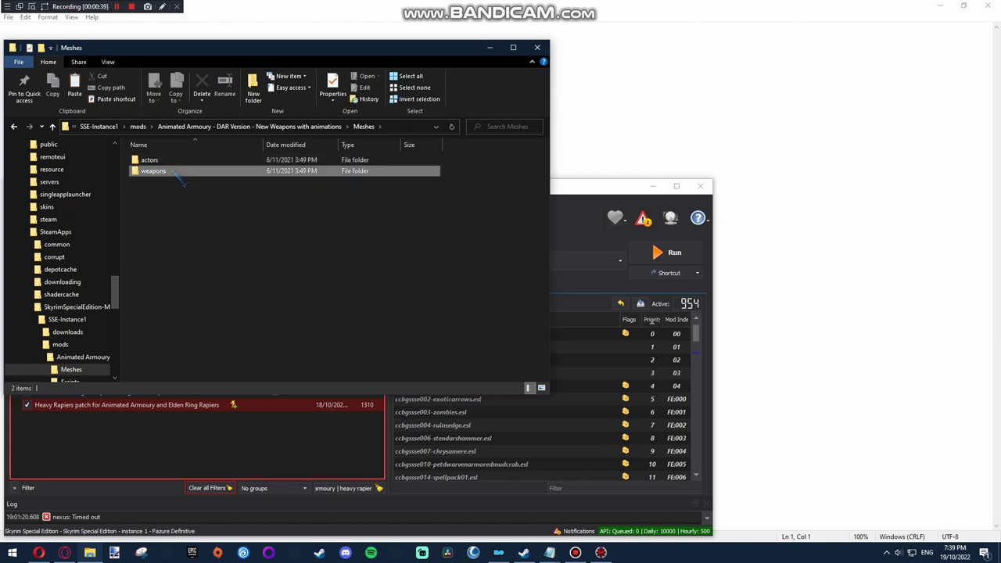
double_click(161, 165)
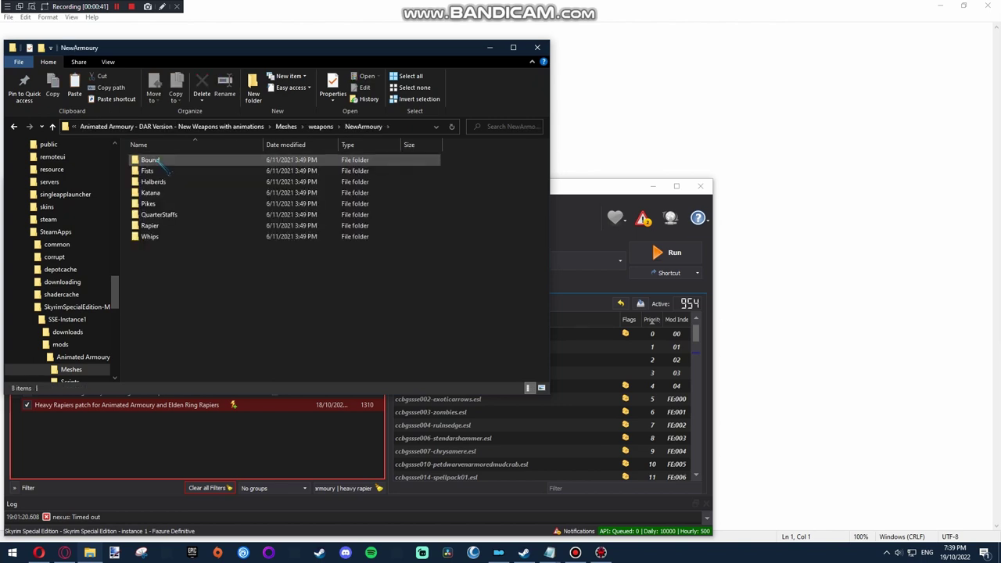
double_click(153, 225)
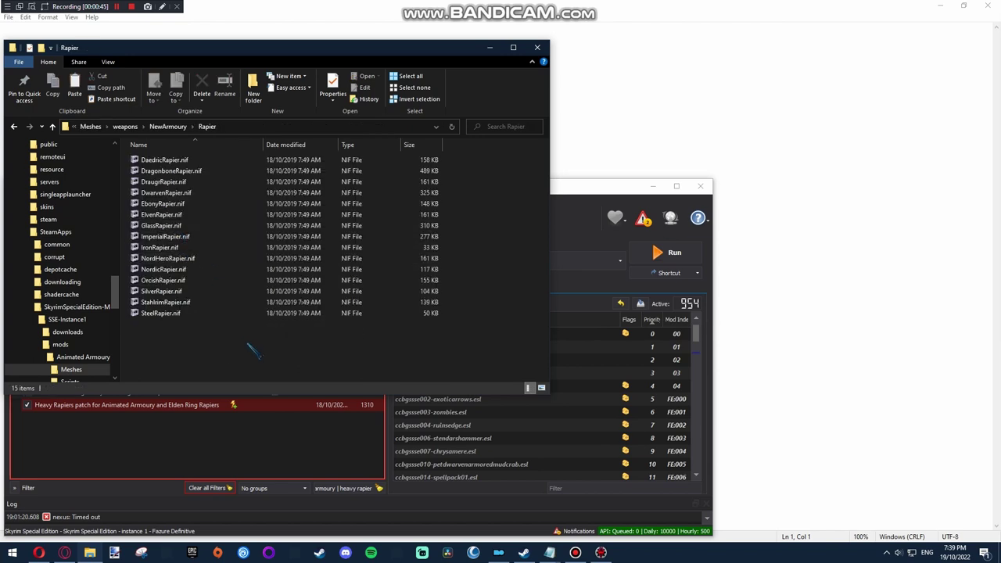
Copy the OrcishRapier.nif mesh from the Rapier folder and close the folder window
click(204, 282)
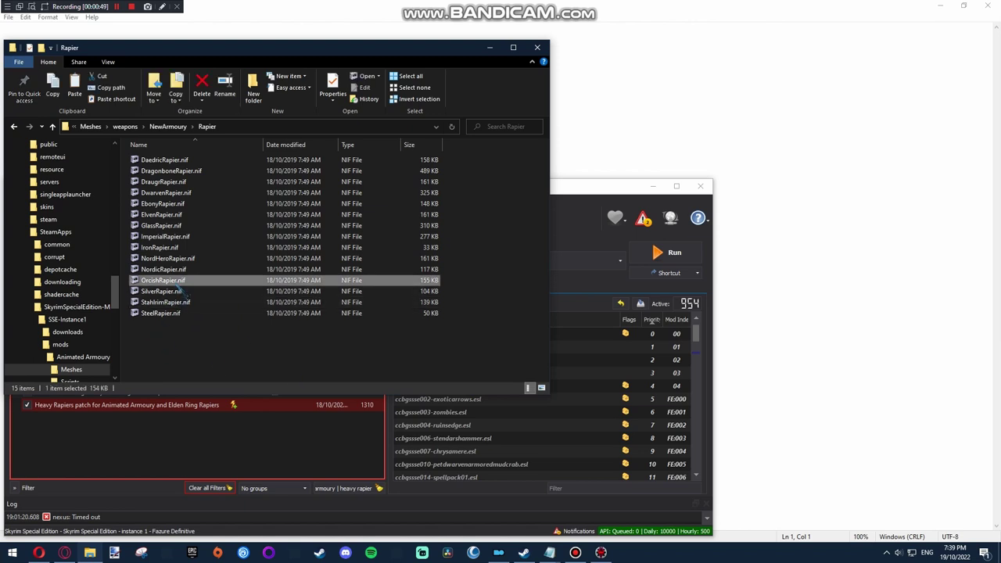
right_click(175, 283)
click(58, 477)
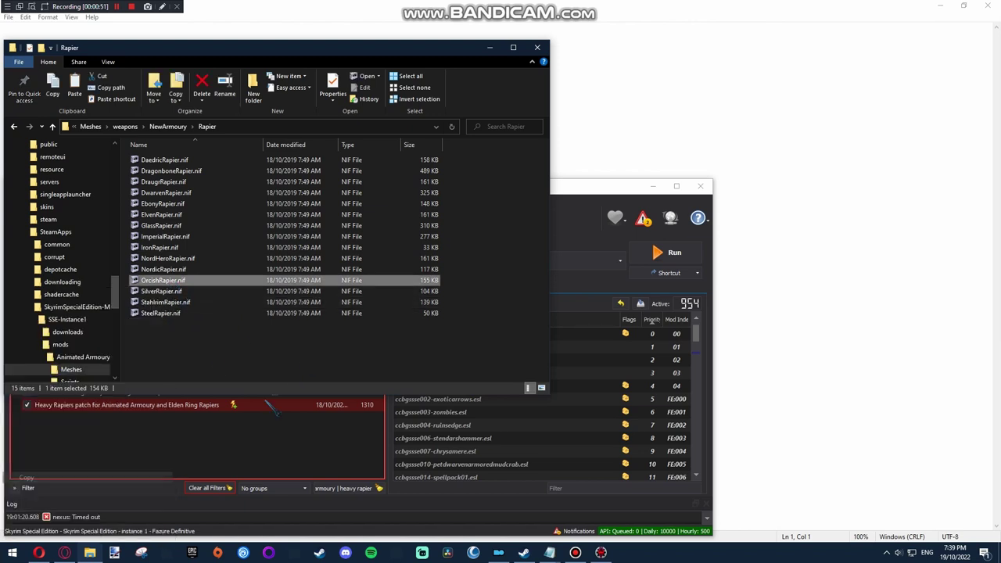
click(537, 48)
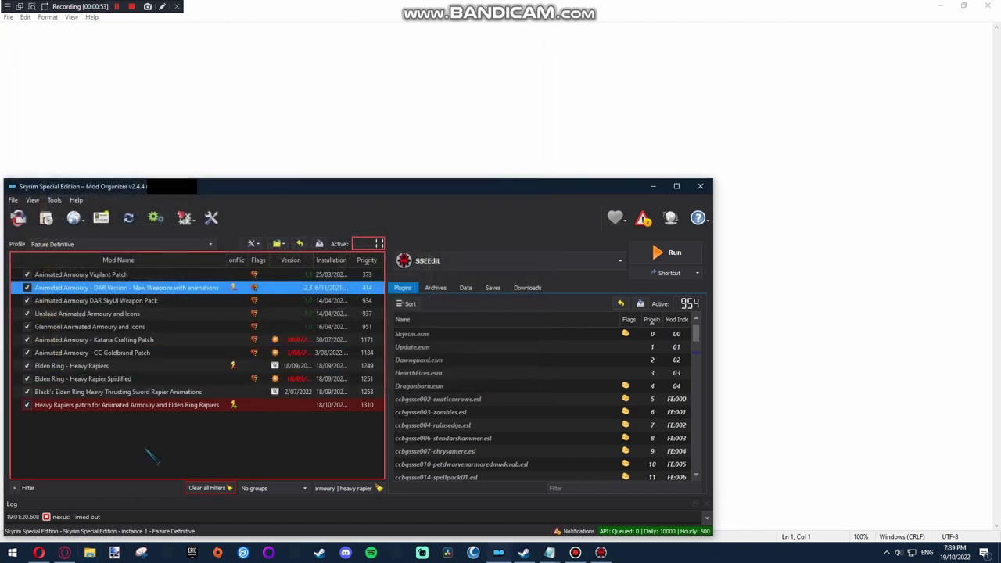
Create an empty mod named Demo Mod
right_click(162, 438)
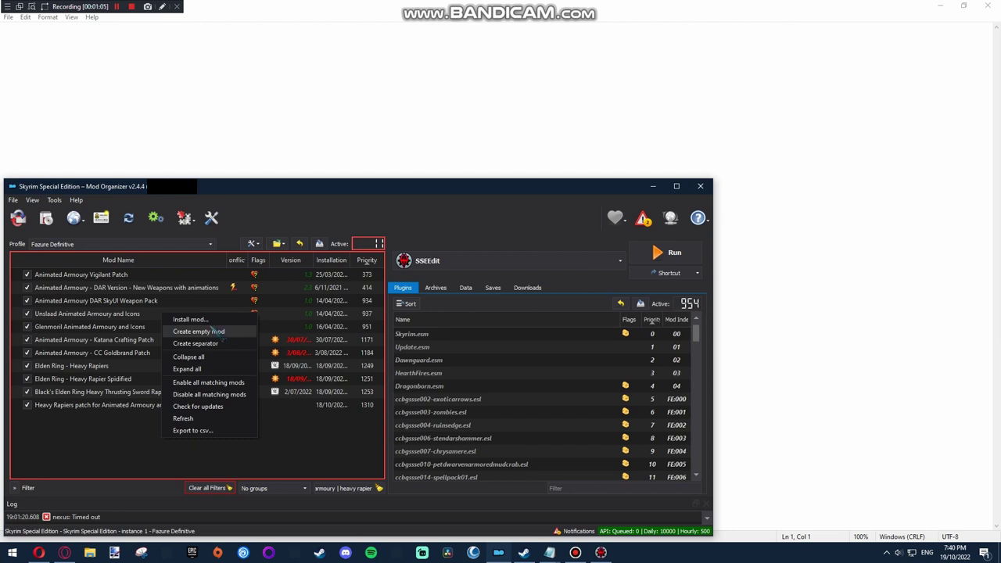
click(226, 333)
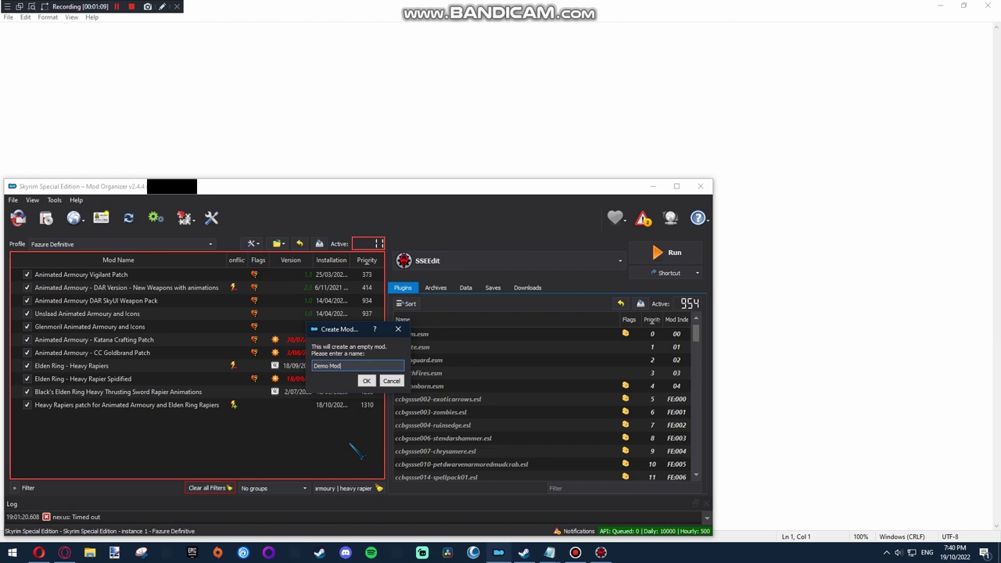
text(Demo Mod)
key(Return)
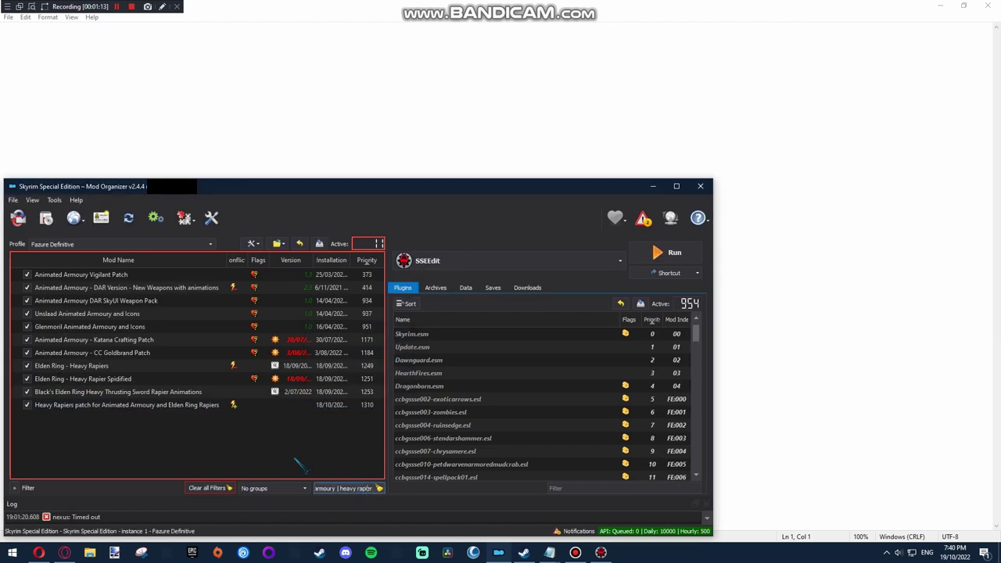
Add "| demo mod" to the mod list filter and enable Demo Mod
text(| demo mod)
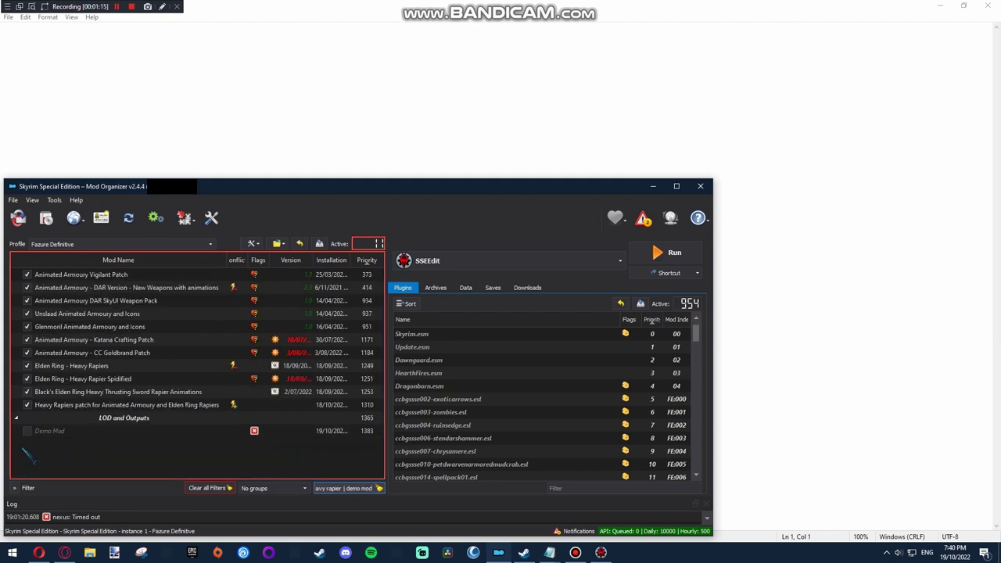
right_click(47, 435)
click(49, 439)
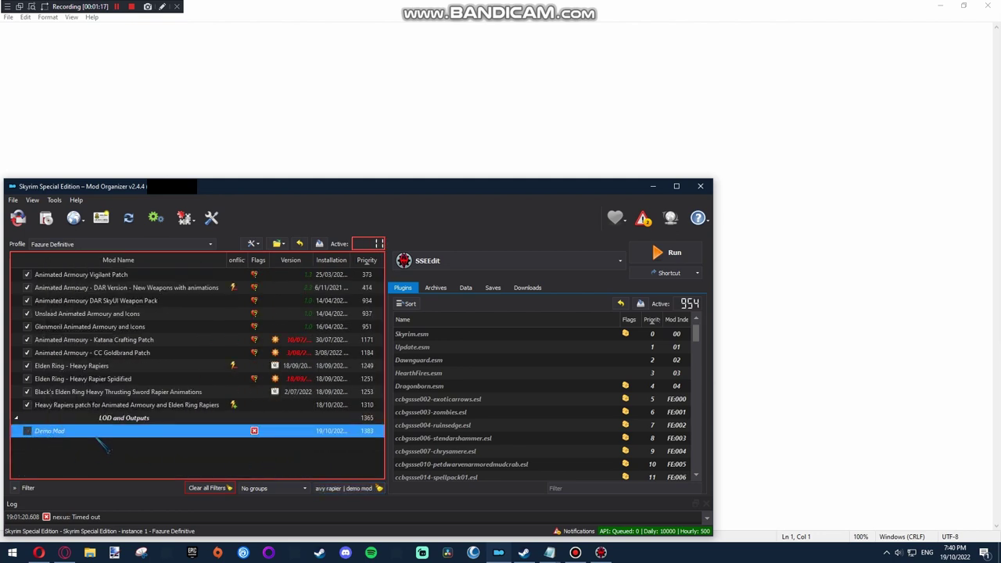
Open Demo Mod's folder in Explorer and paste the copied OrcishRapier.nif into it
right_click(98, 434)
click(117, 412)
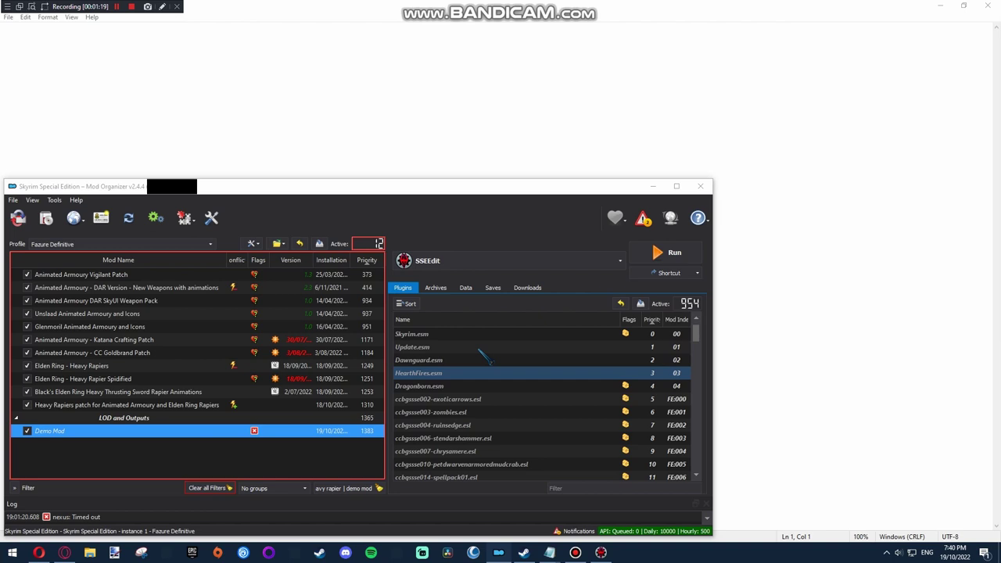
key(ctrl+v)
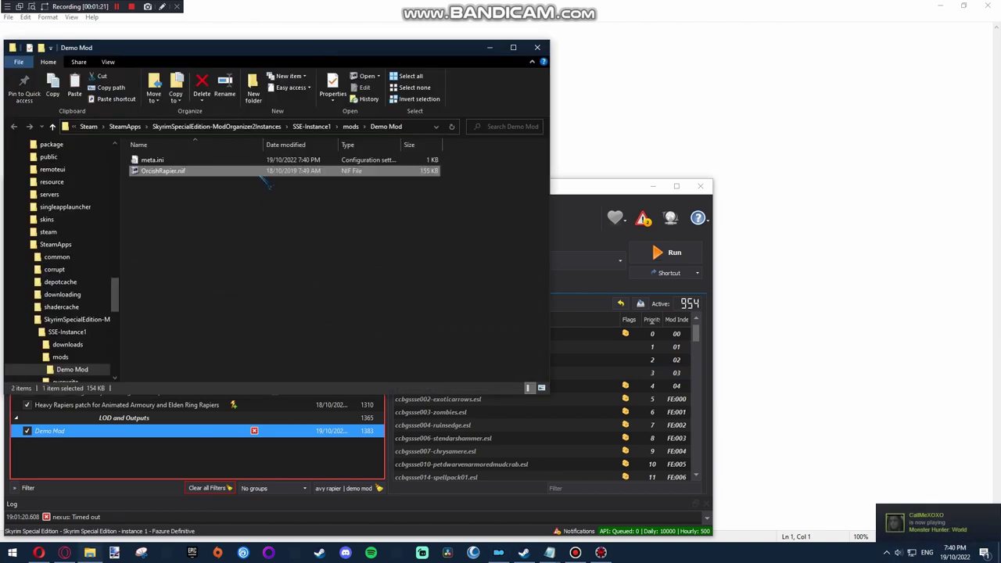
Create a folder named Meshes inside Demo Mod and open it
right_click(213, 216)
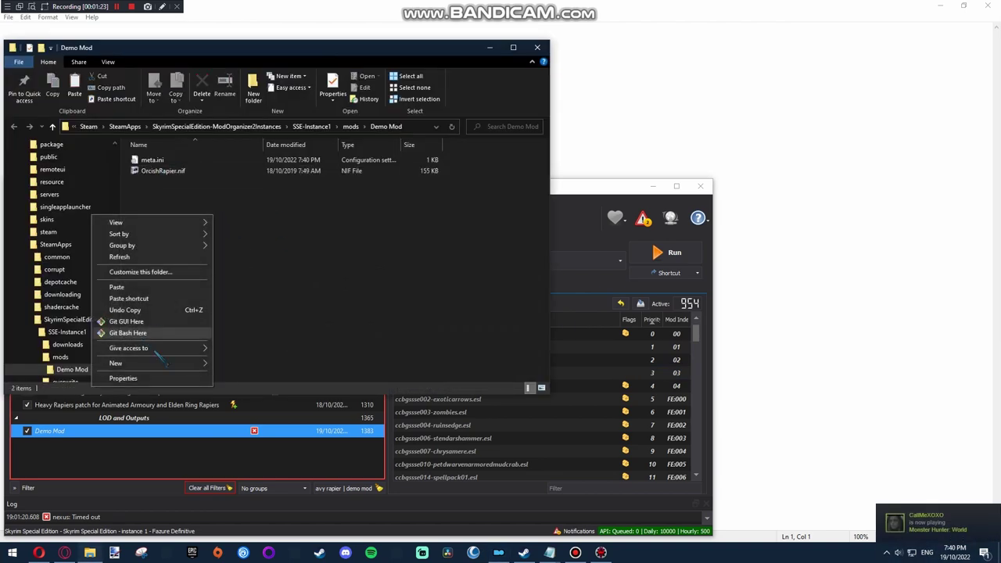
mouse_move(161, 369)
click(235, 360)
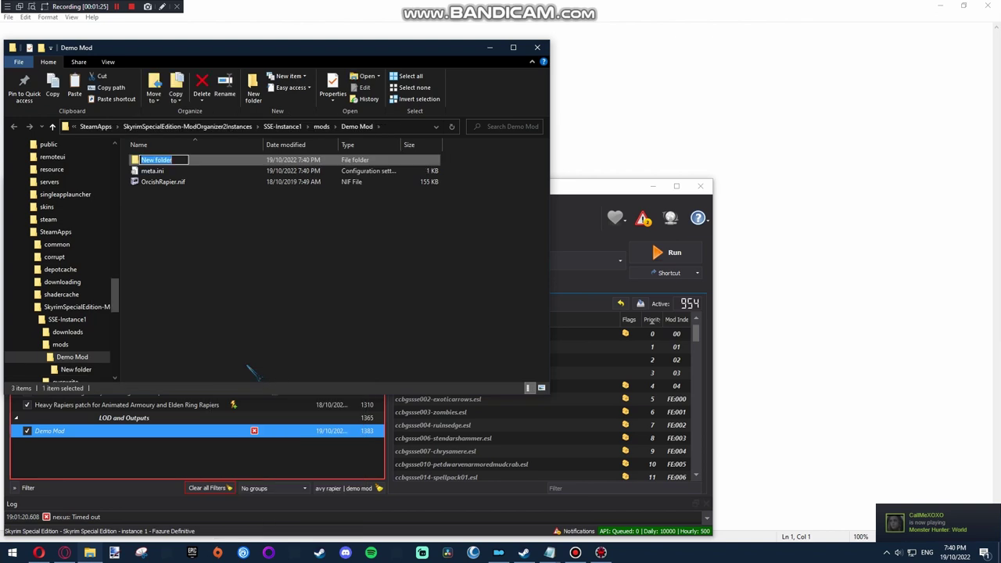
text(Meshes)
key(Return)
key(Return)
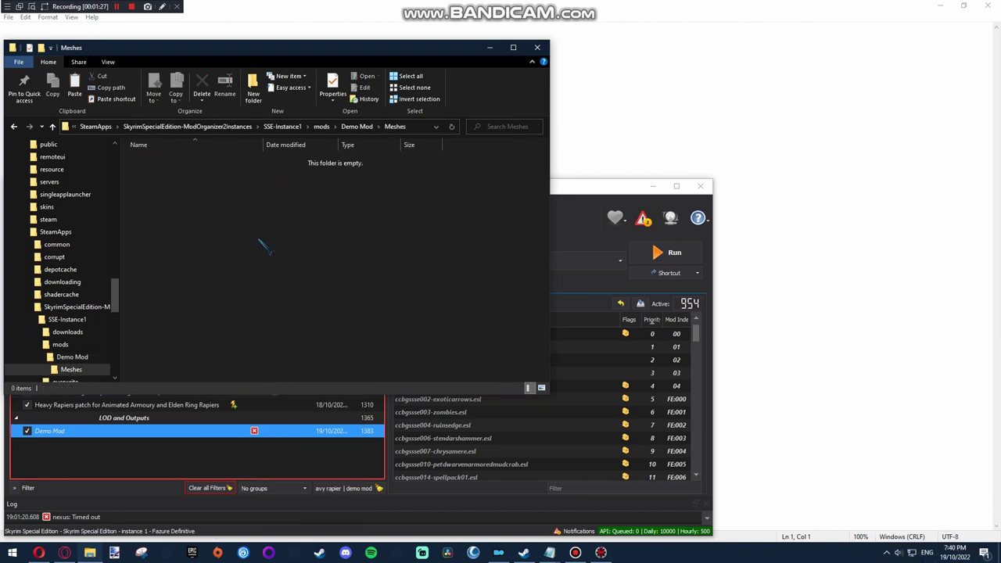
Create a folder named Weapons inside Meshes and open it
right_click(262, 244)
mouse_move(240, 388)
click(426, 388)
text(Weapons)
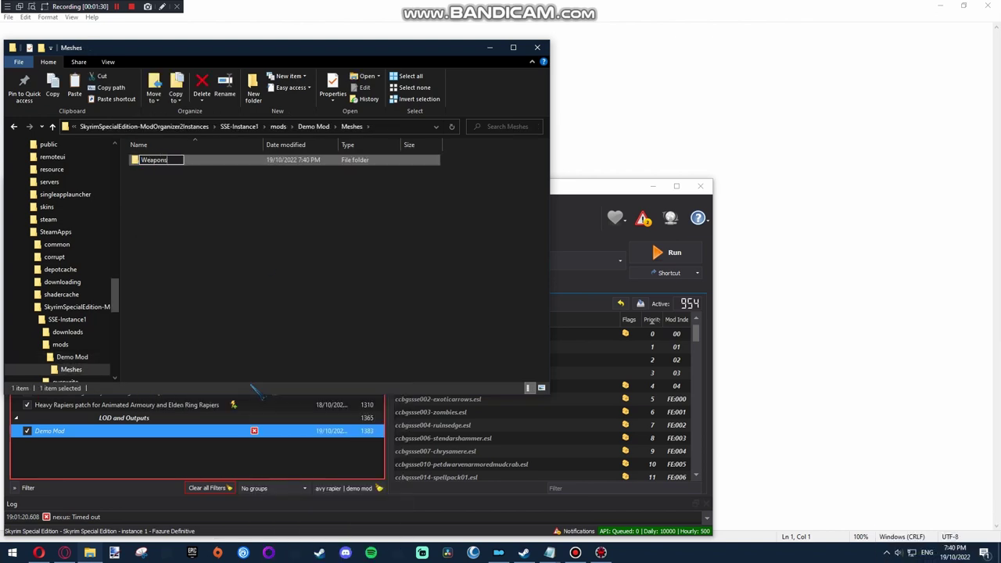
key(Return)
key(Return)
Create a folder named NewArmoury inside Weapons and open it
right_click(297, 291)
mouse_move(274, 436)
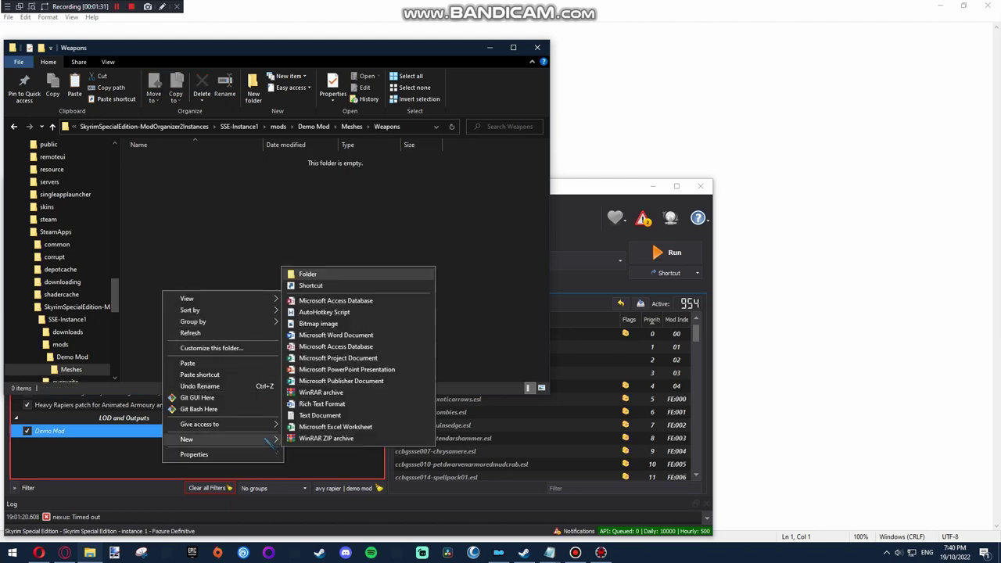
click(309, 277)
text(NewArmoury)
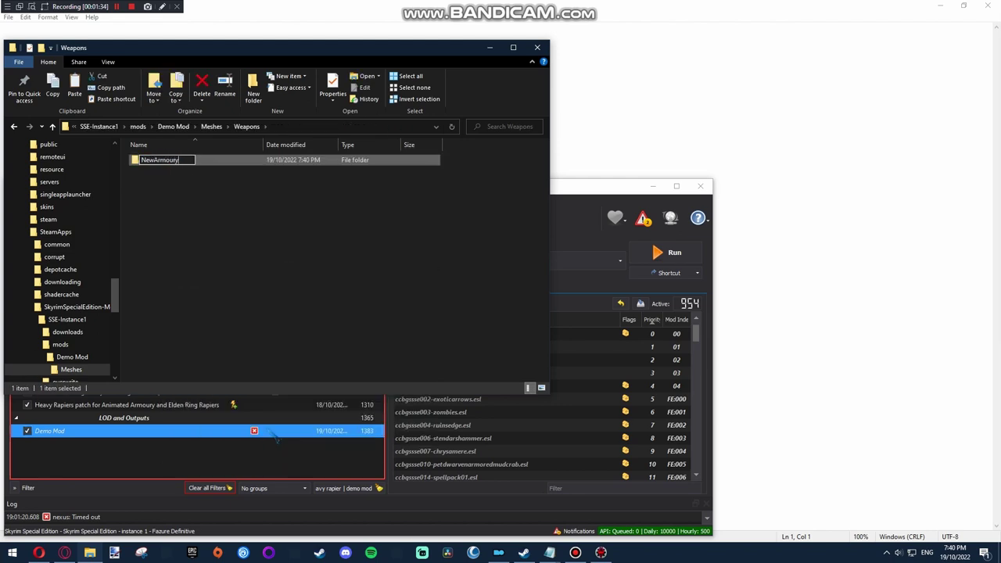
key(Return)
key(Return)
Create a folder named Rapiers inside NewArmoury
right_click(276, 260)
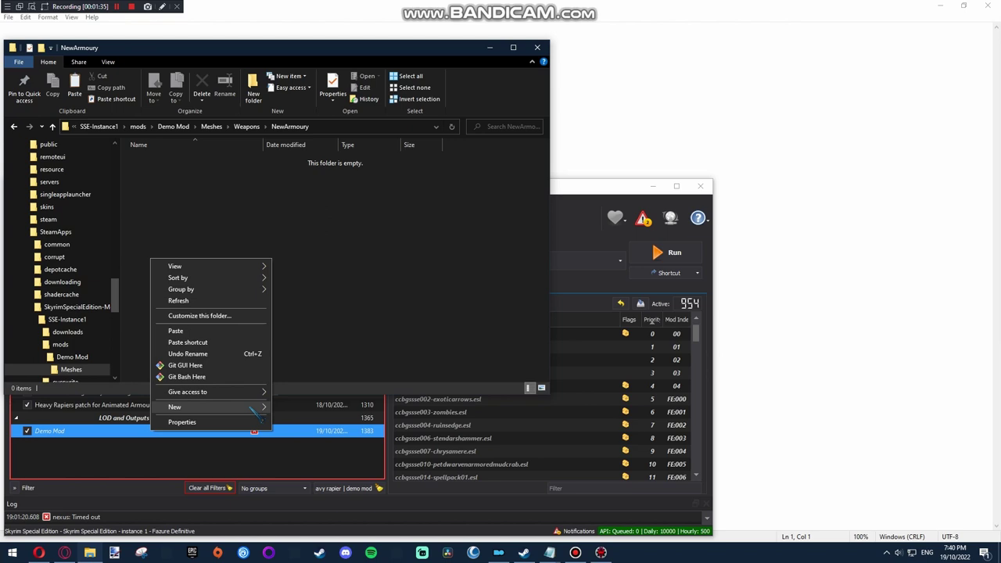
key(Escape)
key(ctrl+shift+n)
text(Rapiers)
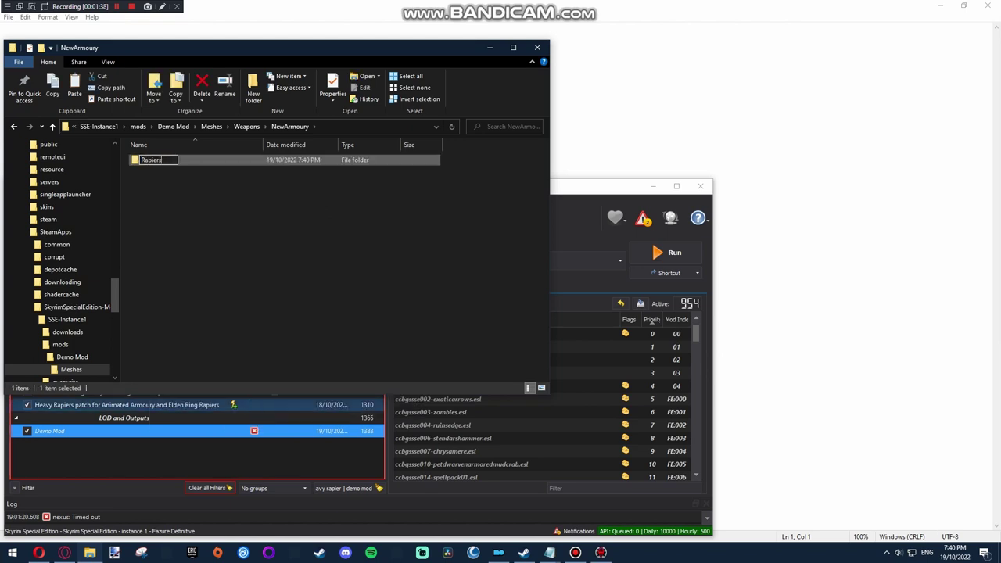
key(Return)
Put OrcishRapier.nif from Demo Mod's root folder into Meshes\Weapons\NewArmoury\Rapiers
drag(367, 49, 623, 89)
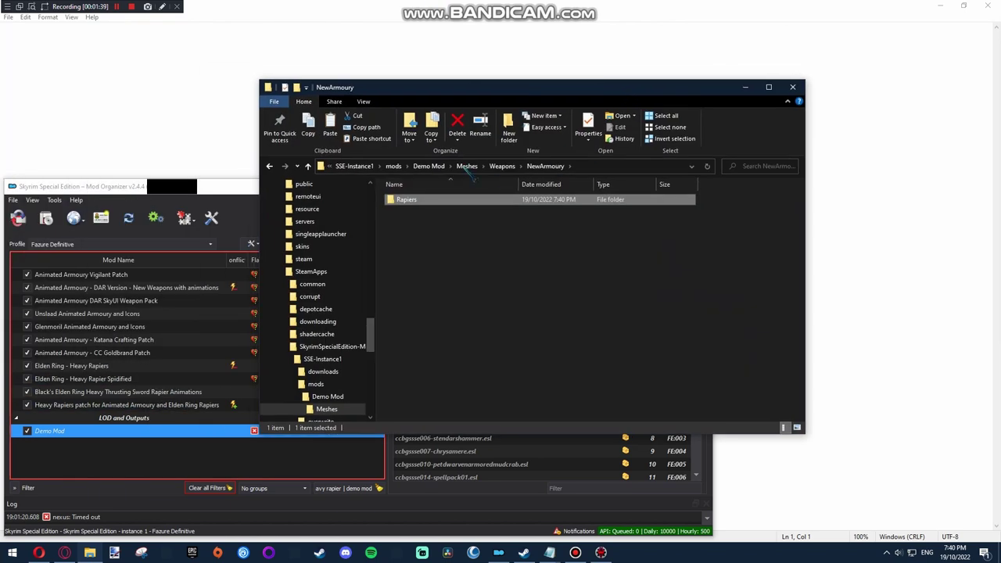
click(428, 166)
click(418, 222)
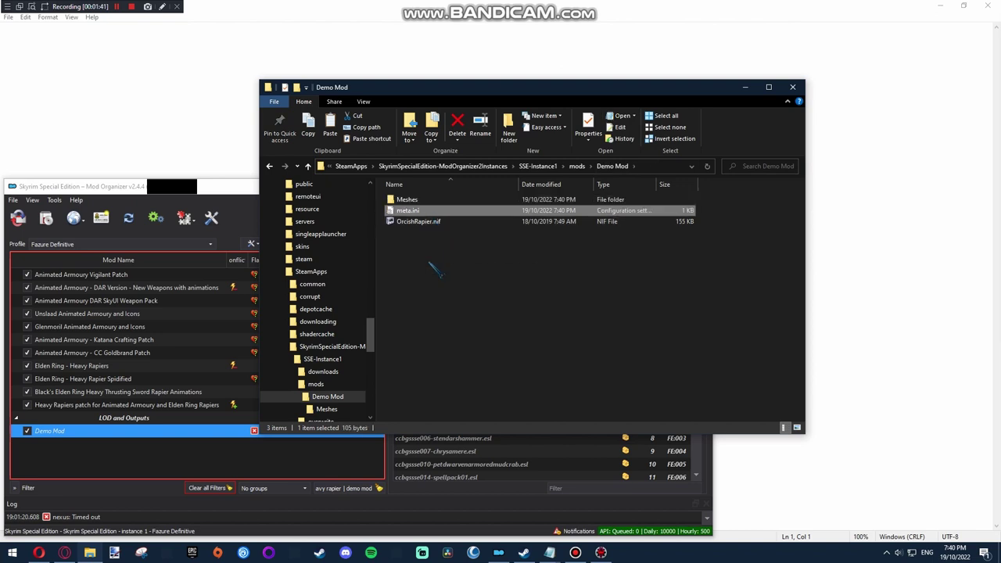
double_click(454, 201)
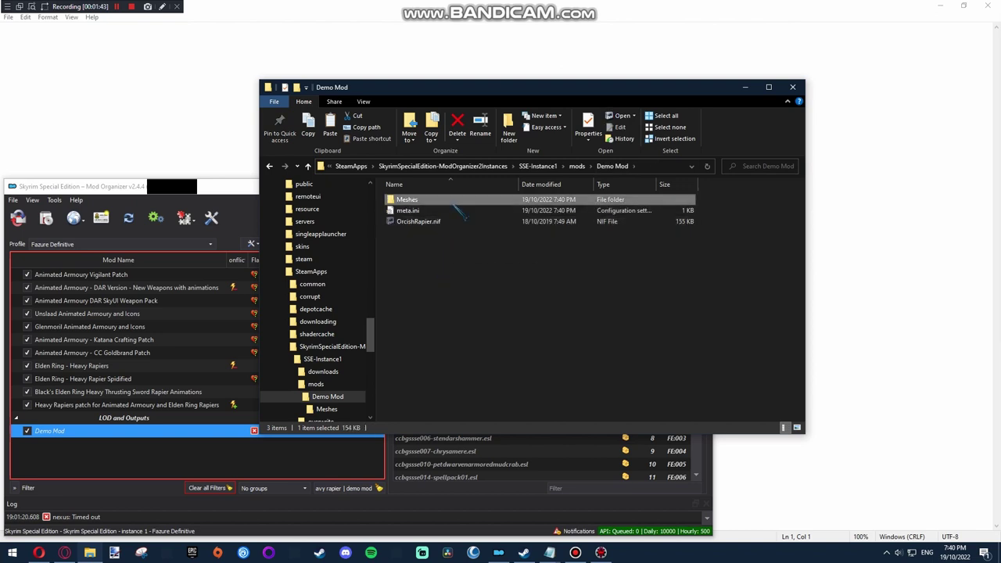
double_click(455, 201)
double_click(456, 201)
double_click(456, 201)
key(ctrl+v)
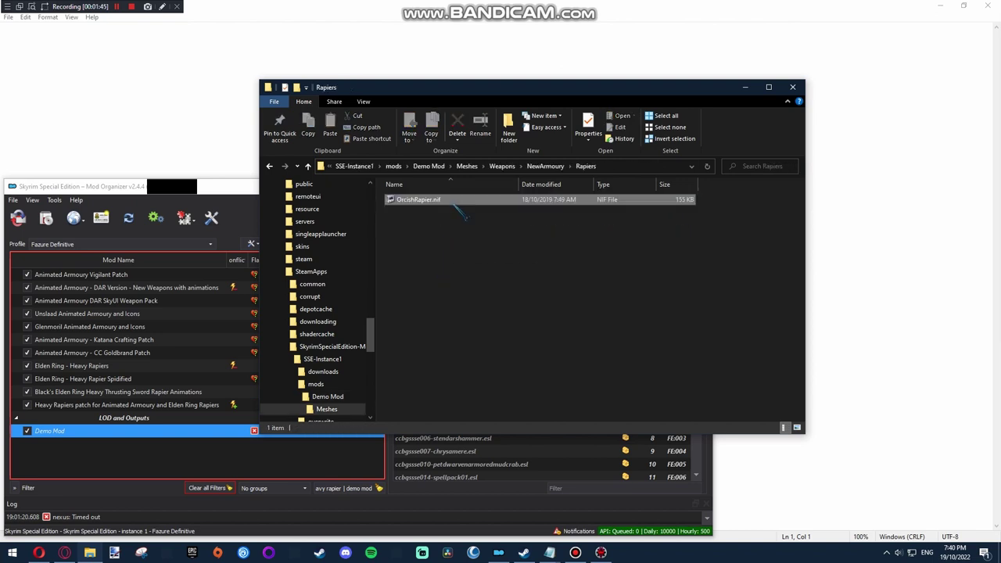
Check the original Animated Armoury - DAR Version mod's mesh folder structure for the exact name of its rapier folder
right_click(147, 287)
click(178, 487)
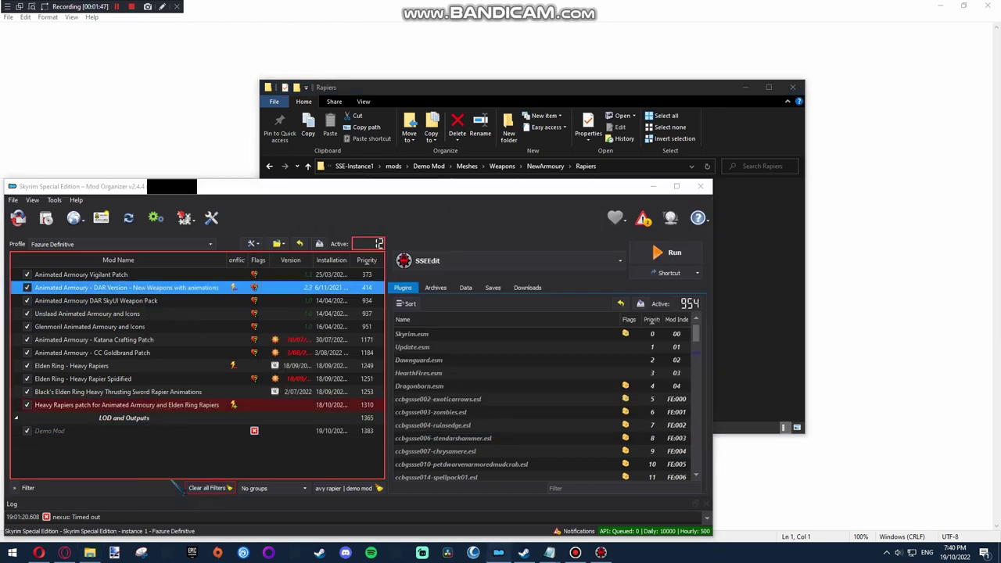
double_click(420, 214)
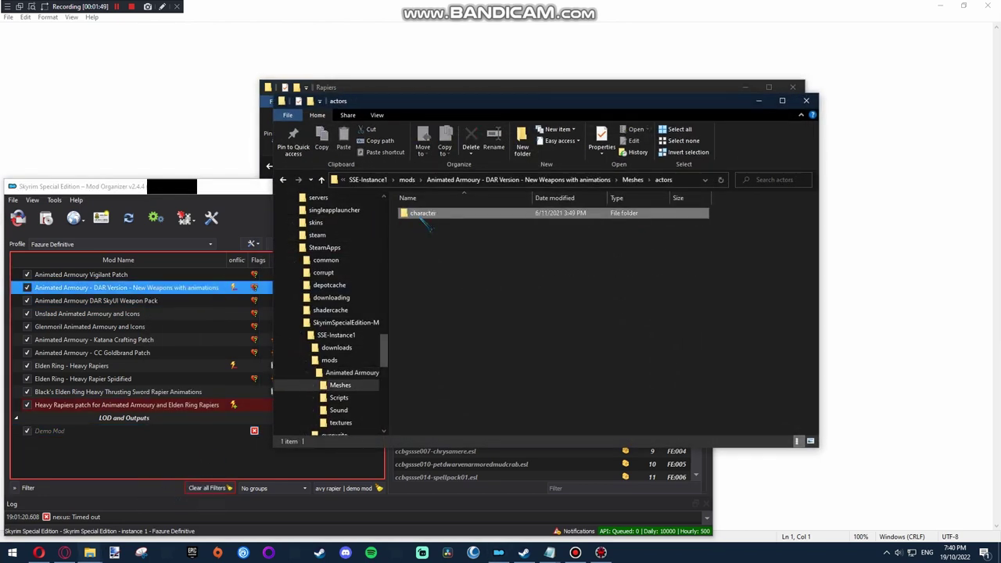
double_click(420, 214)
click(583, 180)
double_click(570, 225)
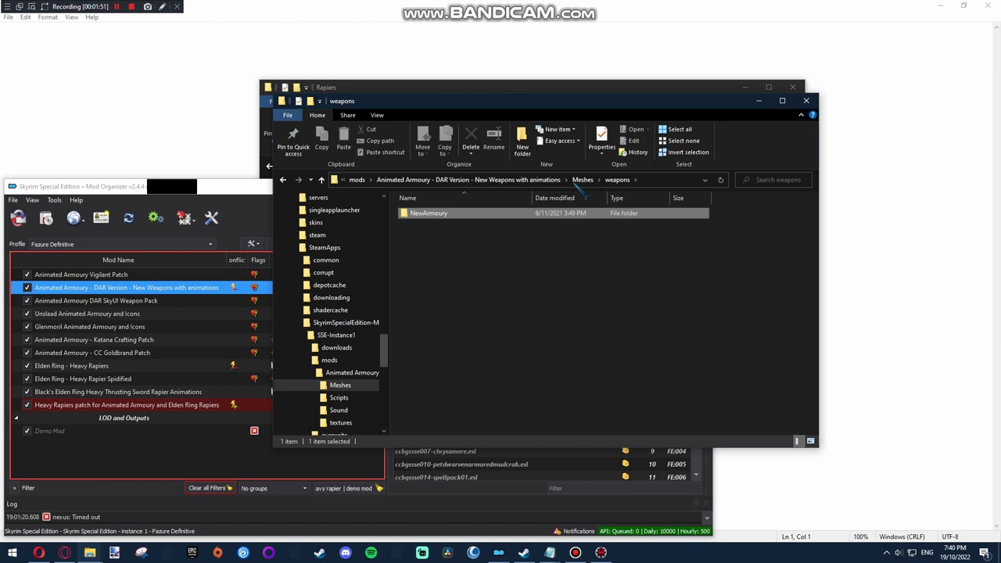
double_click(571, 212)
double_click(571, 225)
click(436, 179)
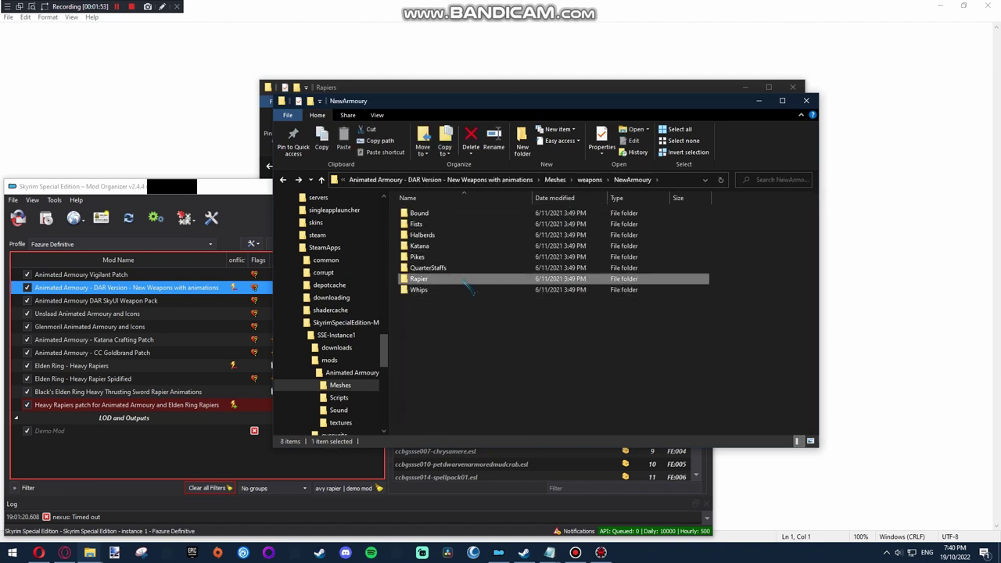
double_click(469, 283)
click(806, 100)
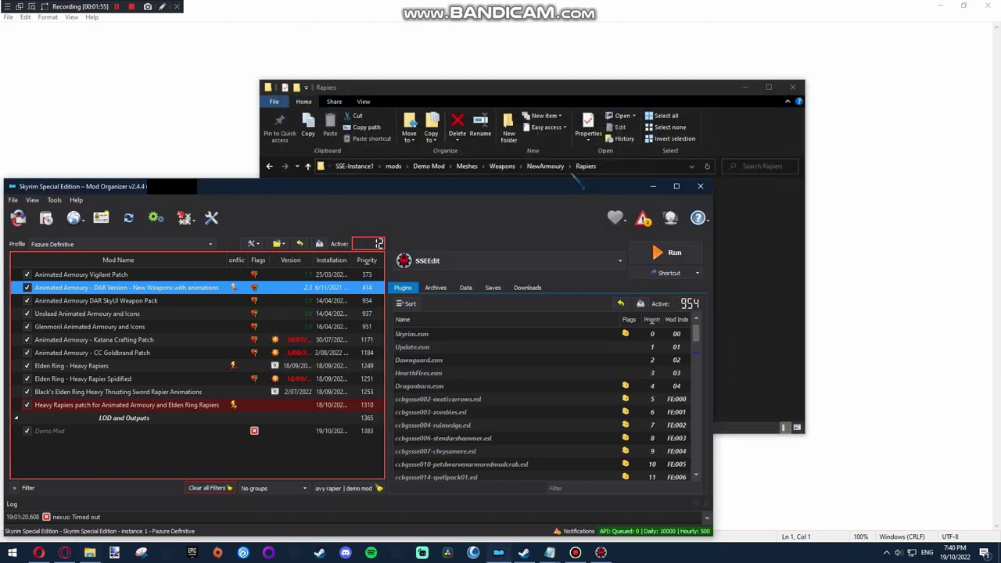
Rename Demo Mod's Rapiers folder to Rapier and open the OrcishRapier.nif inside it in NifSkope
click(580, 182)
click(545, 166)
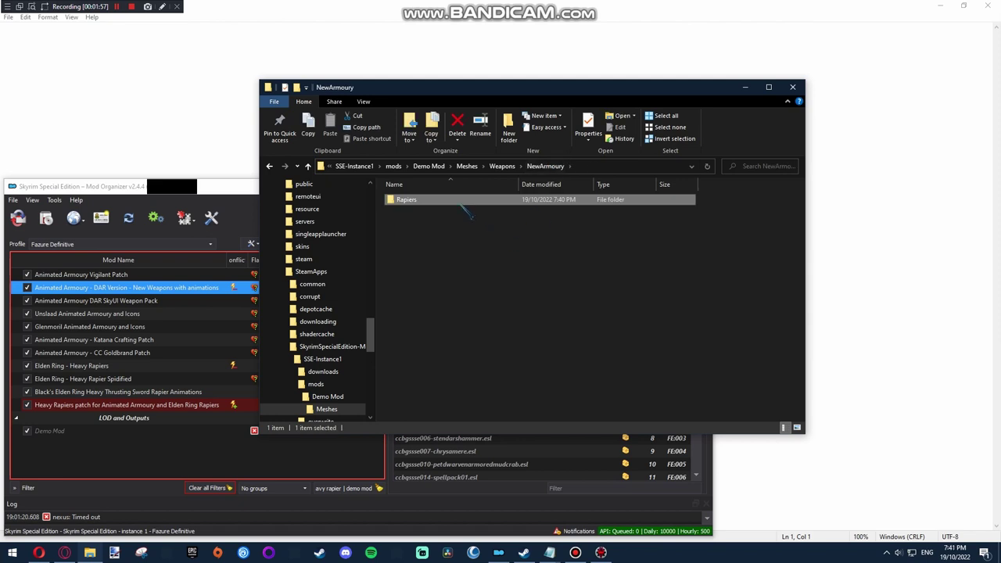
key(F2)
key(End)
key(BackSpace)
key(Return)
double_click(473, 205)
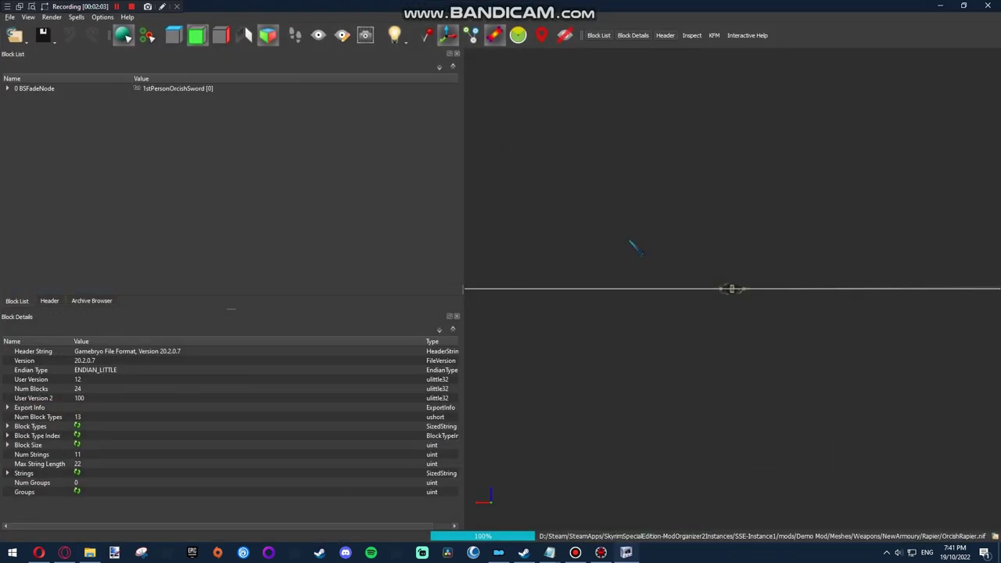
Change the String Data of the NiStringExtraData block under BSFadeNode to WeaponBack
drag(731, 242, 730, 378)
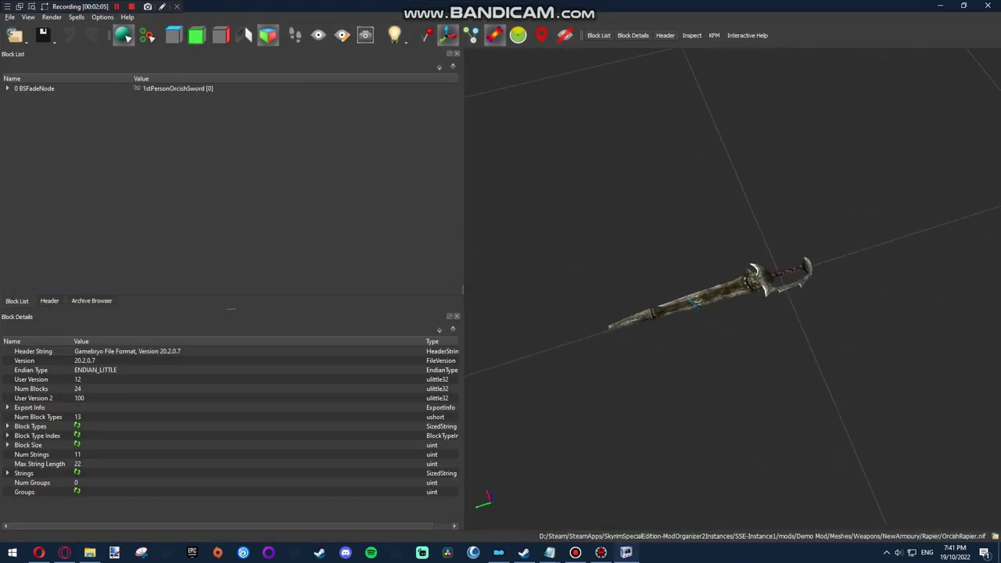
drag(690, 244, 673, 232)
drag(671, 283, 703, 204)
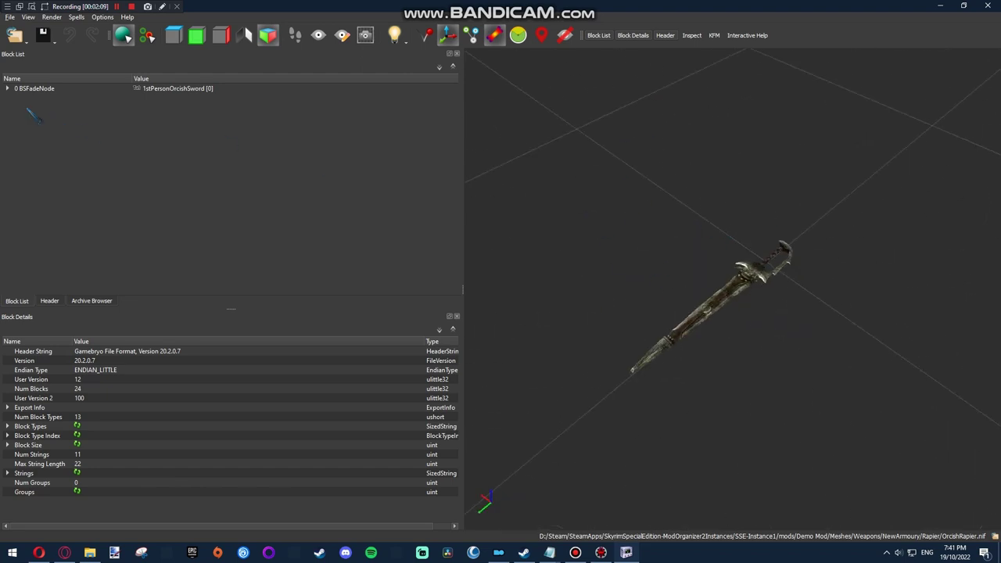
click(8, 88)
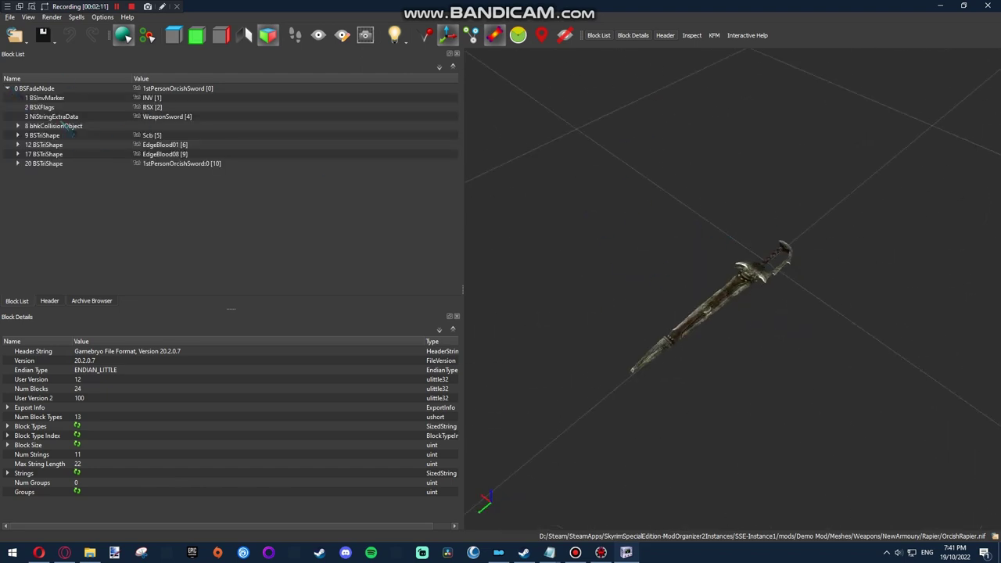
click(94, 117)
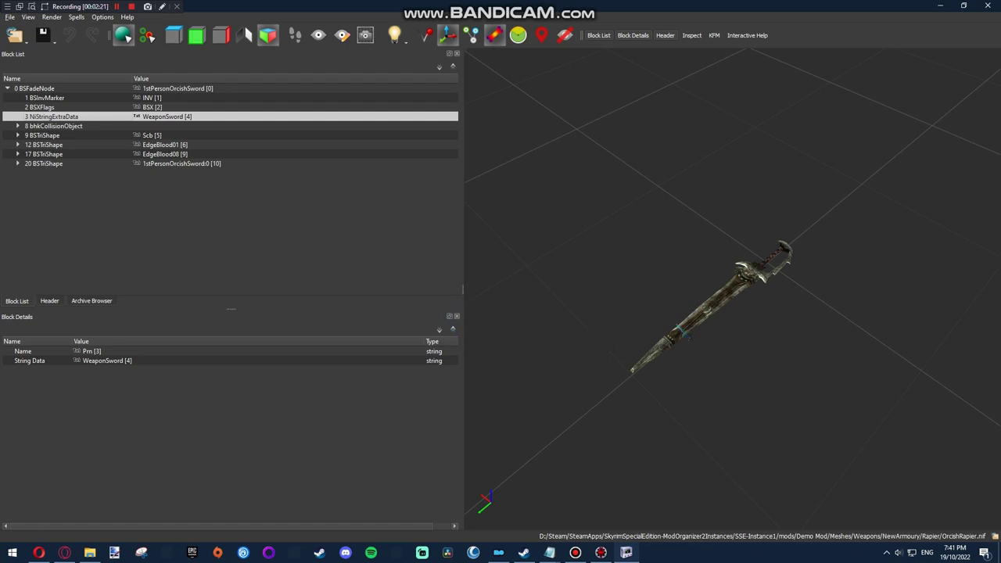
drag(724, 319, 118, 344)
right_click(157, 360)
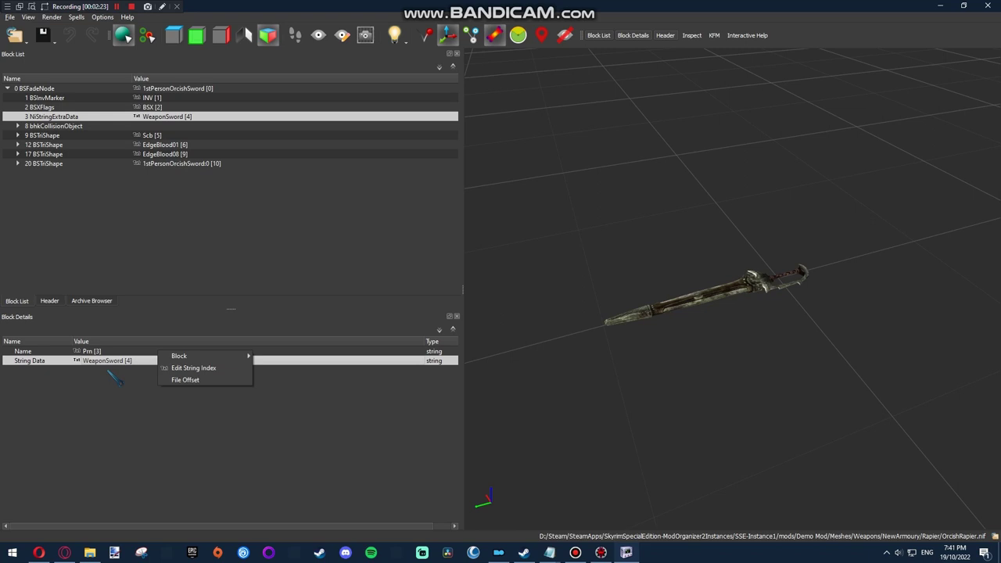
click(167, 367)
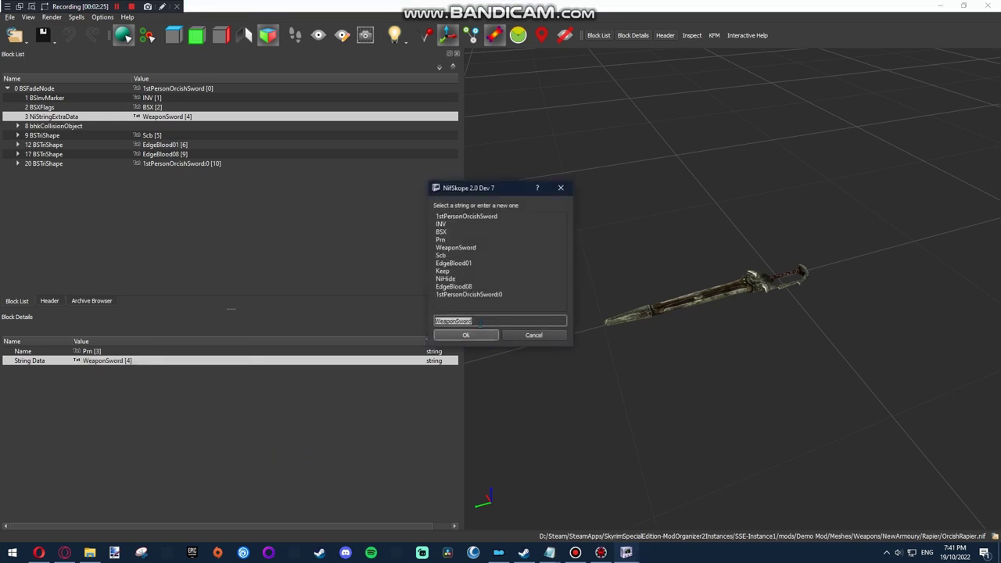
click(489, 319)
click(466, 334)
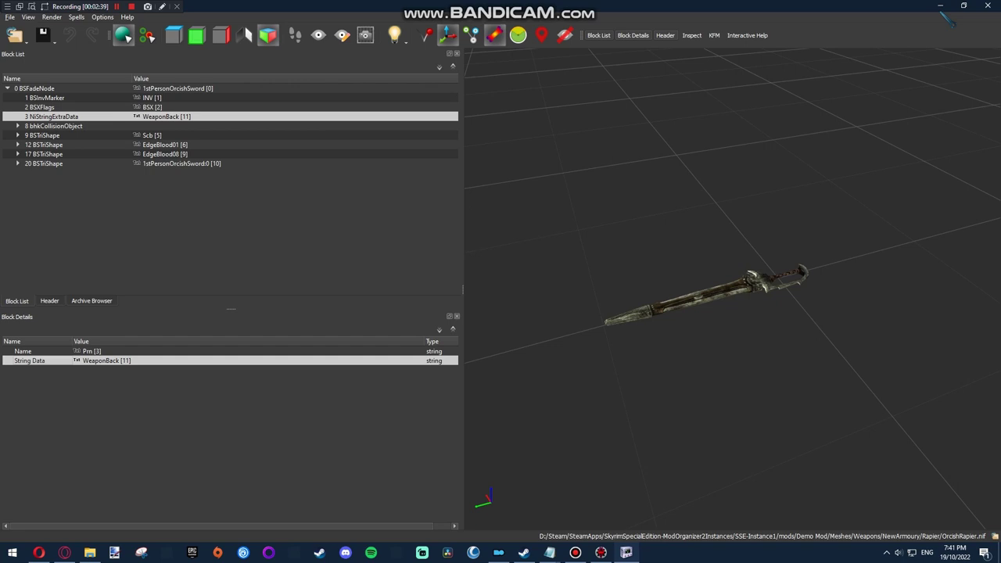
Save the edited OrcishRapier.nif, then close NifSkope and the Rapier folder window
click(10, 17)
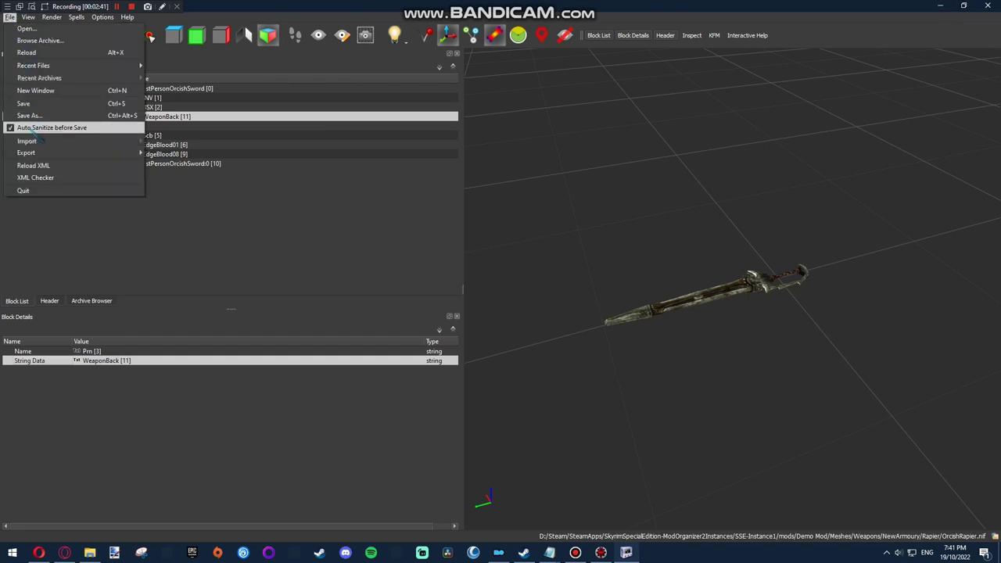
click(30, 103)
click(985, 5)
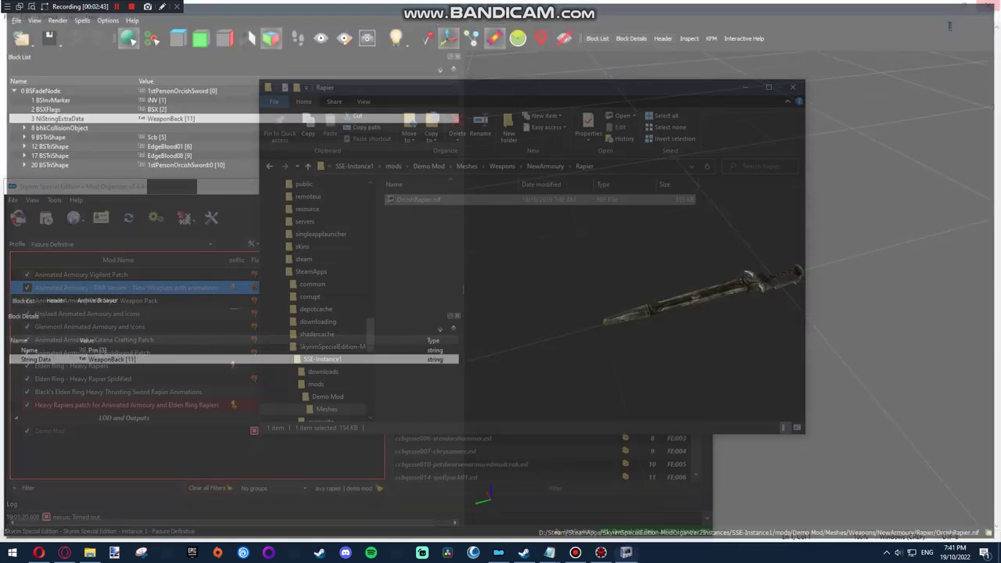
click(793, 87)
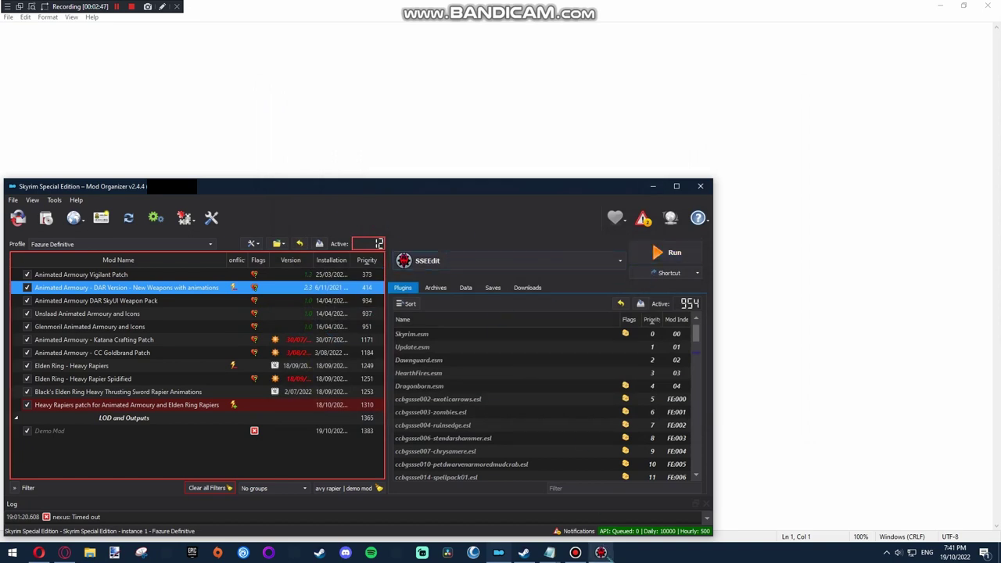
Switch to SSEEdit and open the OrcishRapier weapon record in NewArmoury.esp
mouse_move(601, 553)
click(600, 500)
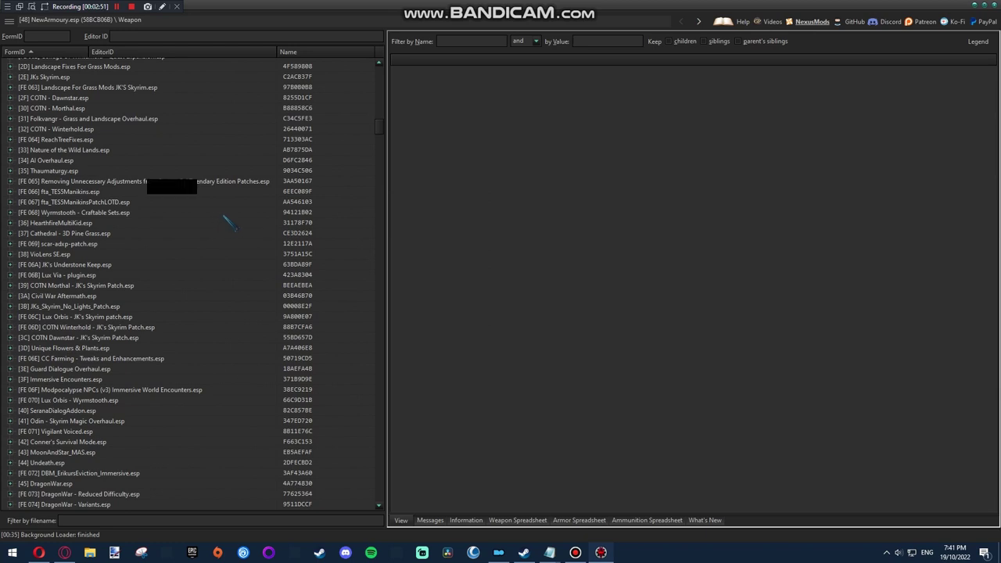
scroll(224, 217, down, 4)
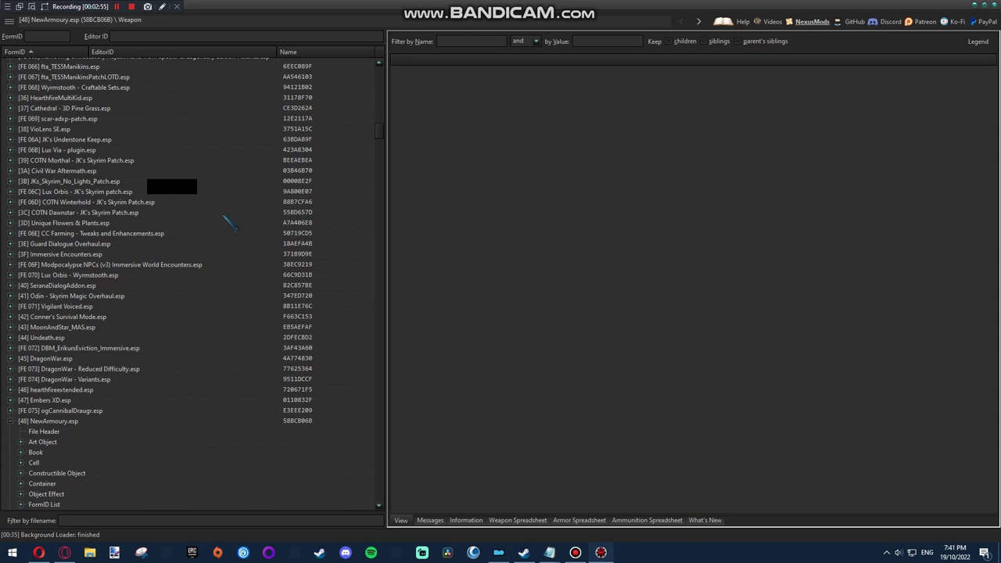
key(Right)
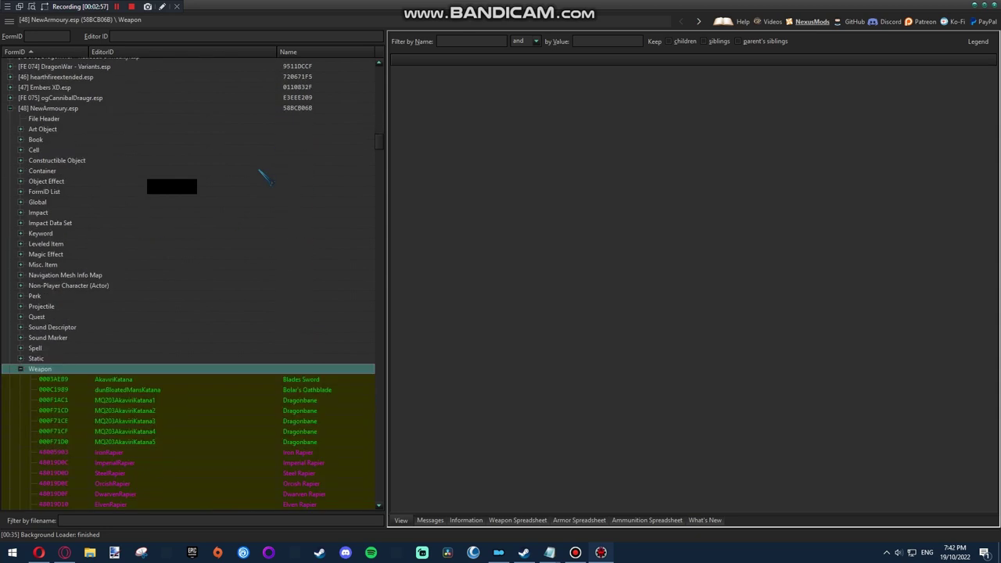
scroll(179, 173, down, 3)
scroll(279, 298, down, 2)
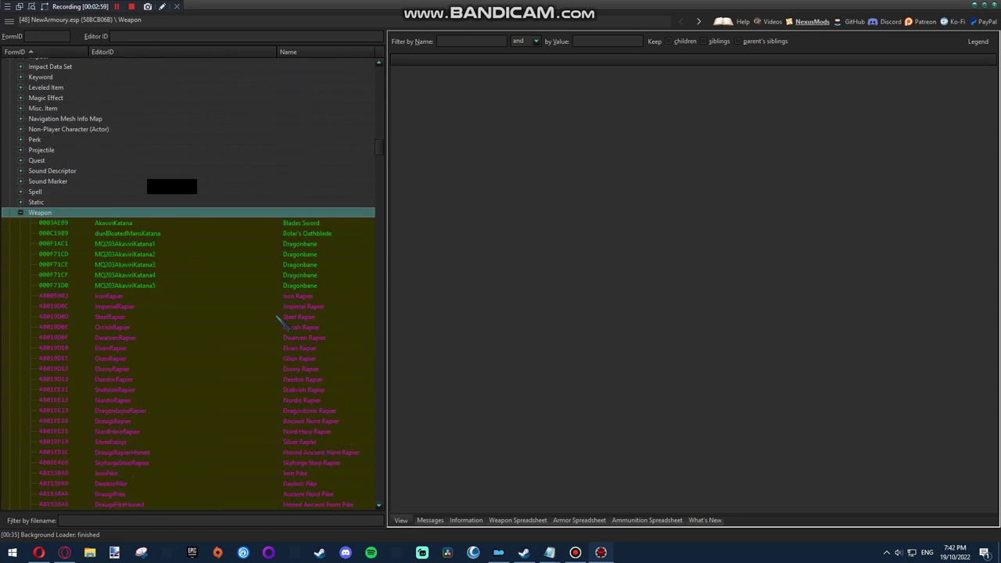
click(280, 328)
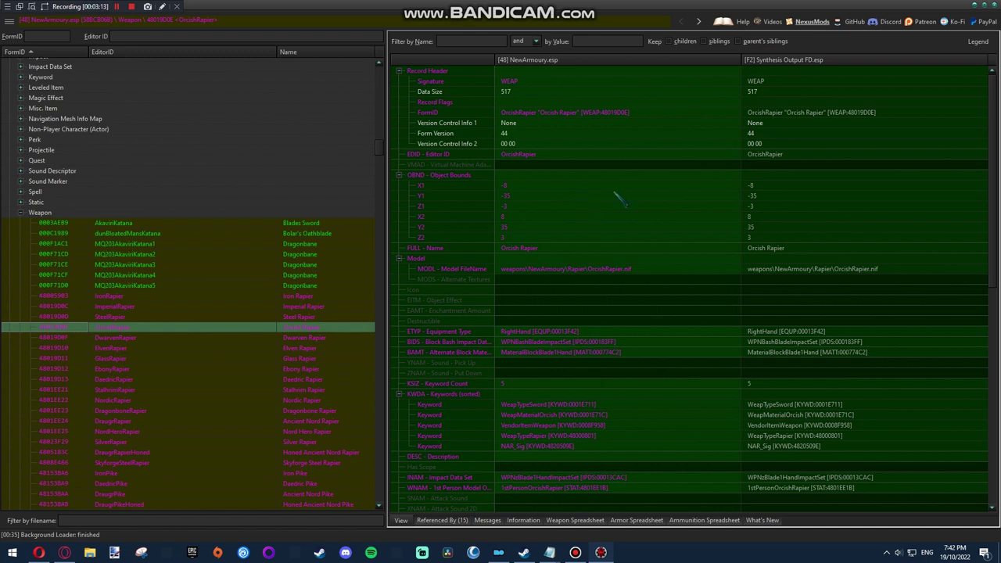
Copy the Synthesis Output FD.esp version of the OrcishRapier record as an override into a new ESL-flagged .esp named DemoESP
scroll(618, 196, down, 4)
drag(991, 113, 987, 249)
scroll(986, 249, down, 6)
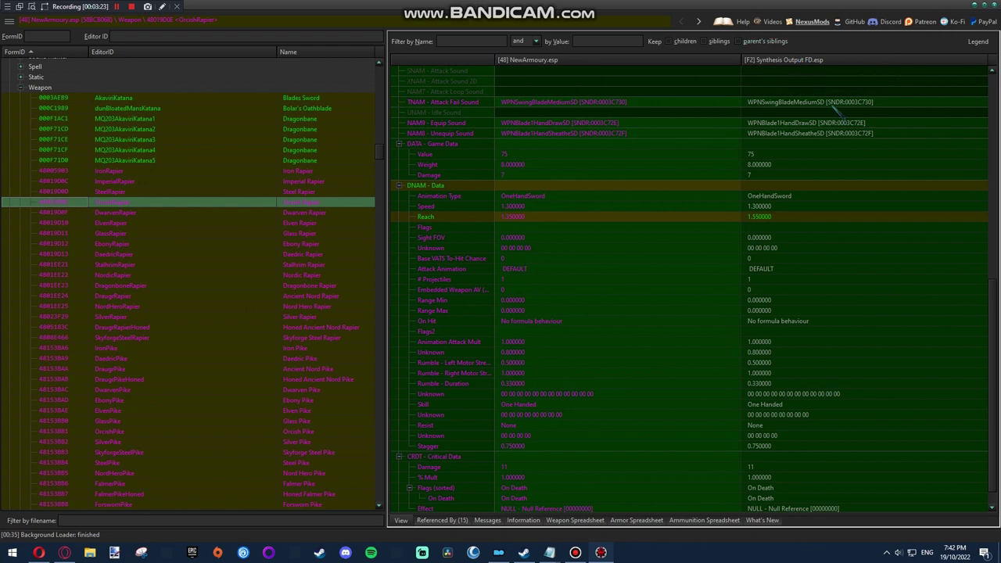
right_click(805, 61)
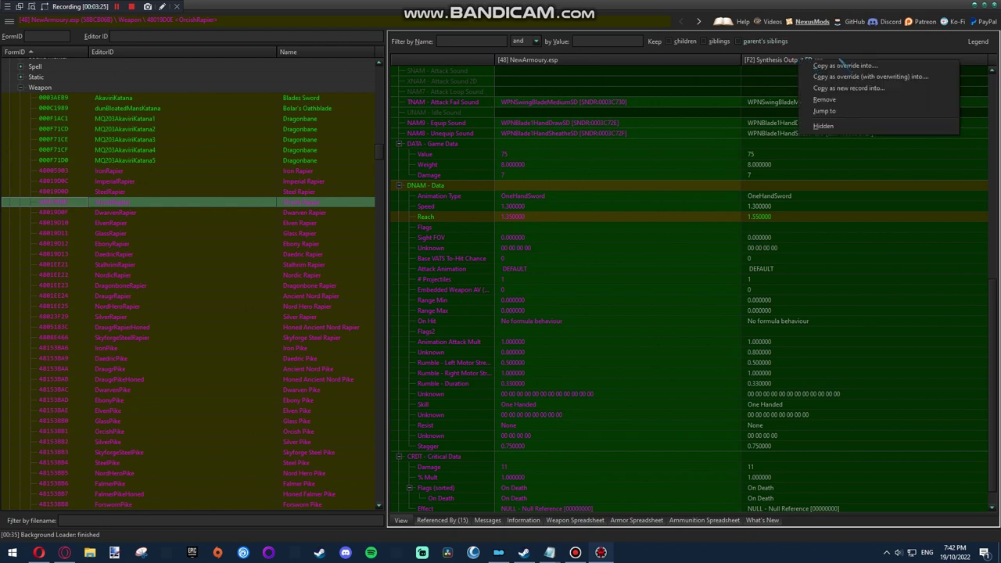
click(813, 67)
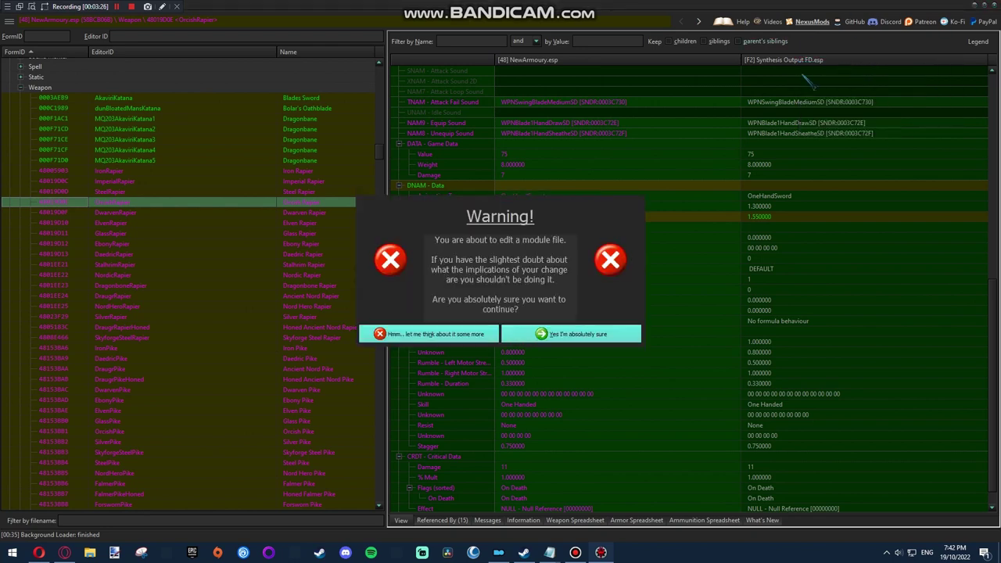
click(554, 334)
drag(740, 170, 749, 426)
click(637, 401)
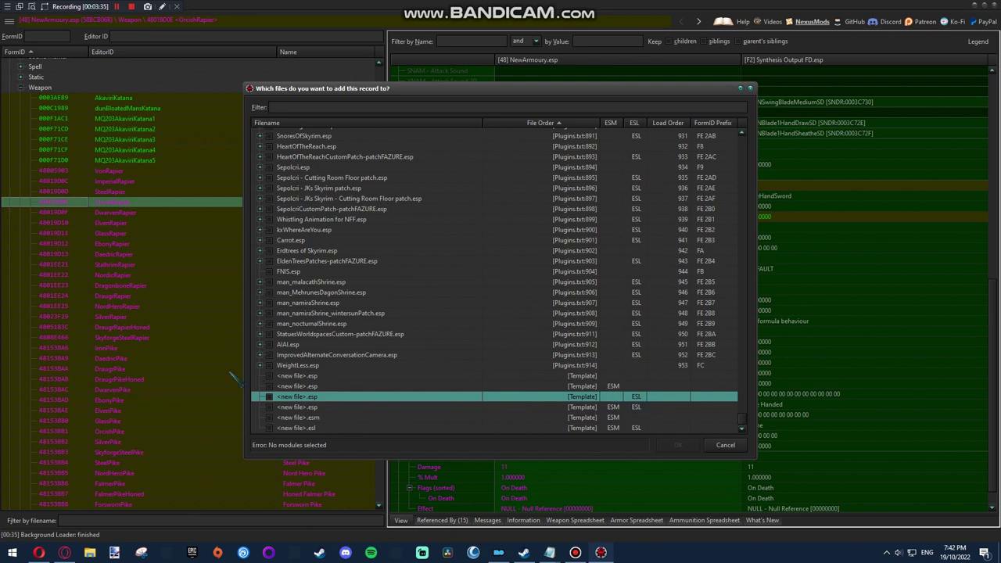
click(269, 396)
click(677, 444)
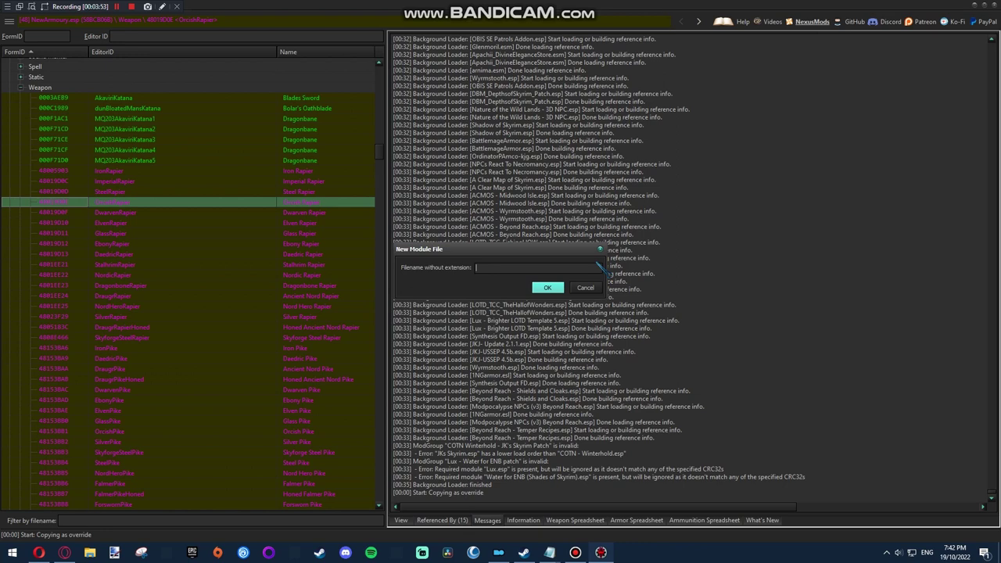
text(DemoESP)
click(544, 288)
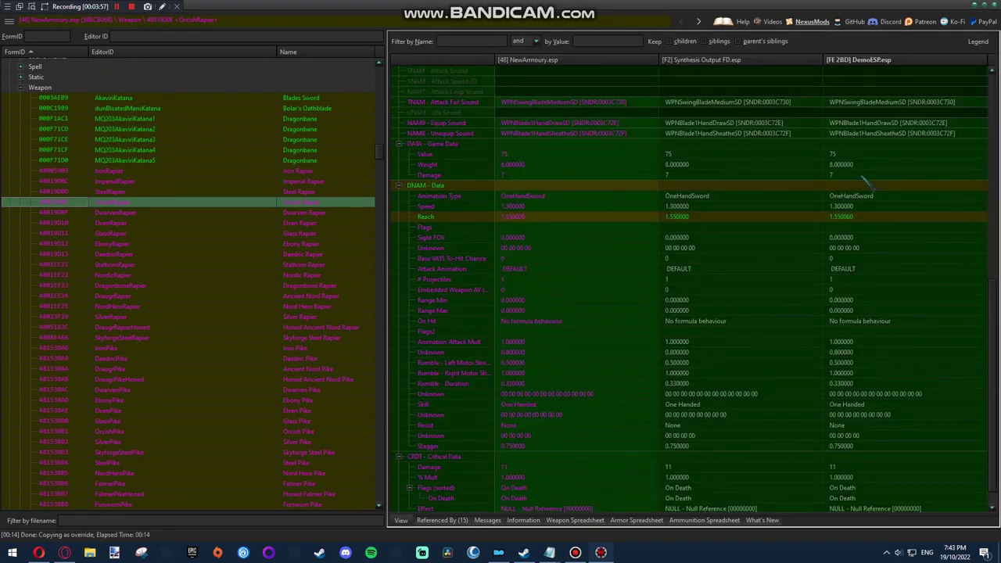
Replace the WeapTypeSword keyword in the DemoESP.esp override of OrcishRapier with WeapTypeGreatsword
scroll(881, 207, up, 12)
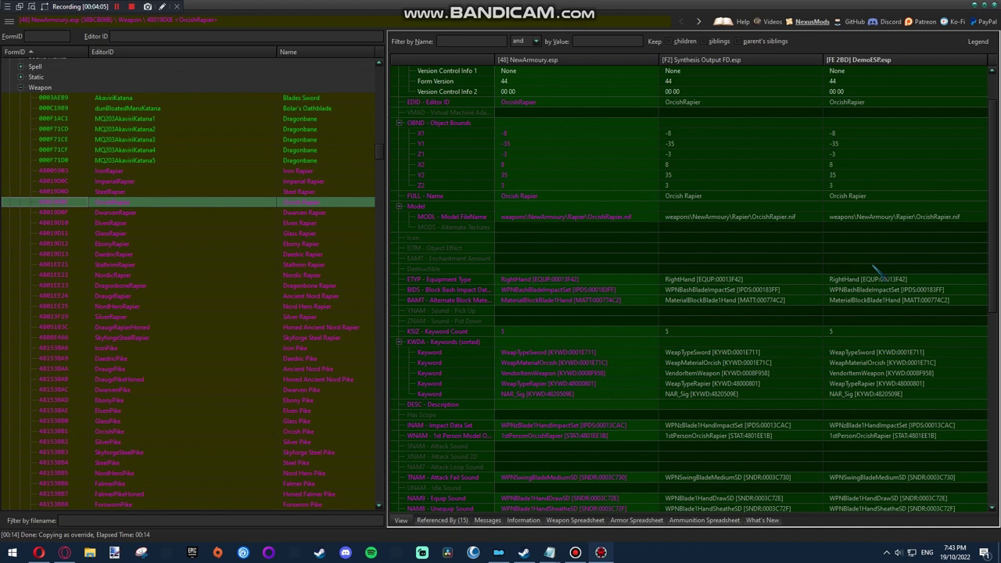
scroll(875, 270, down, 3)
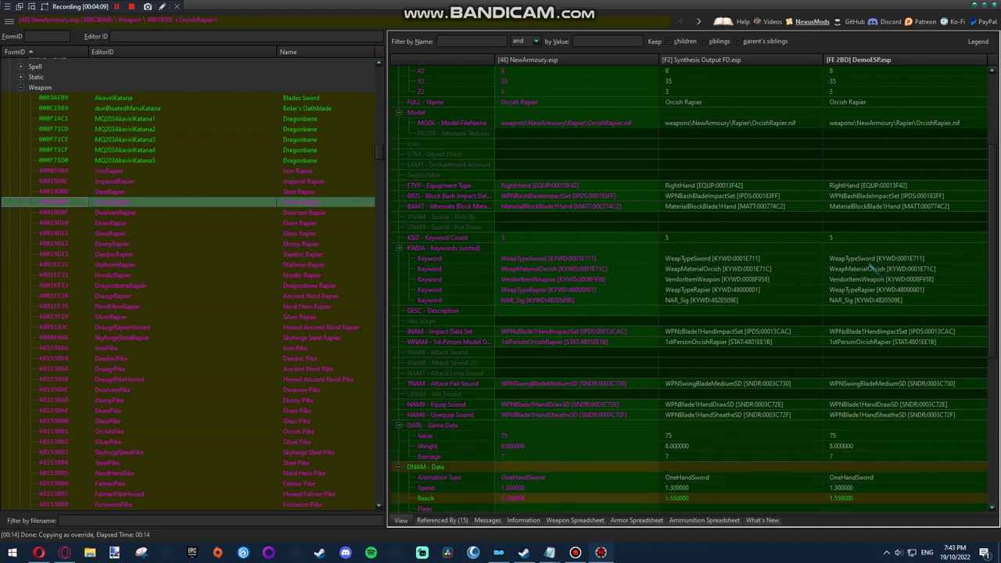
double_click(869, 259)
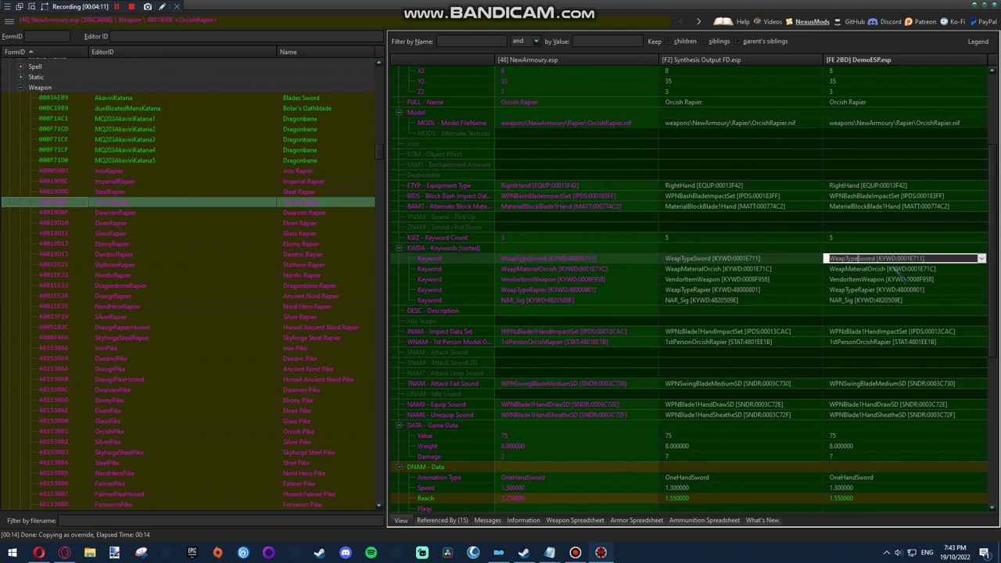
click(902, 269)
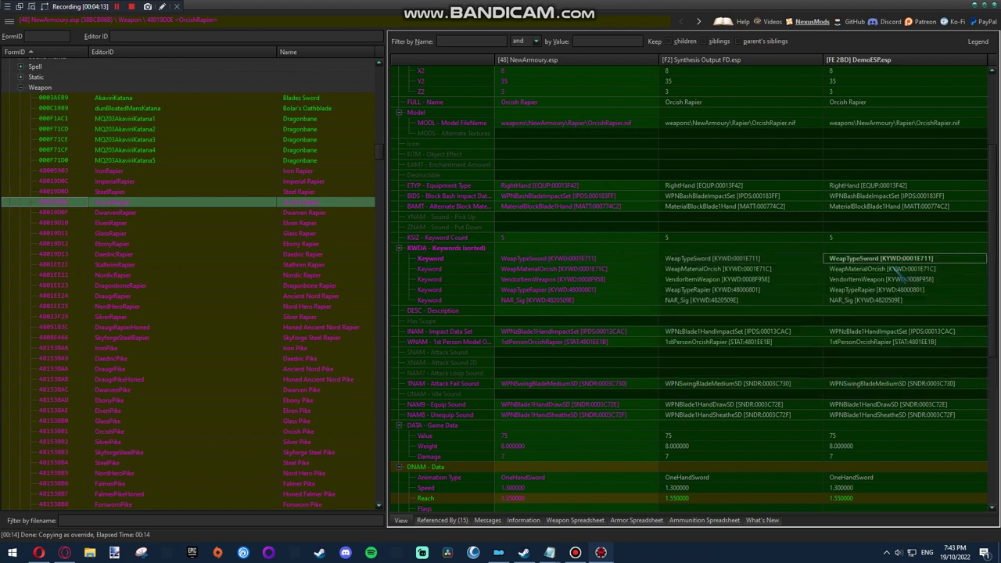
double_click(878, 259)
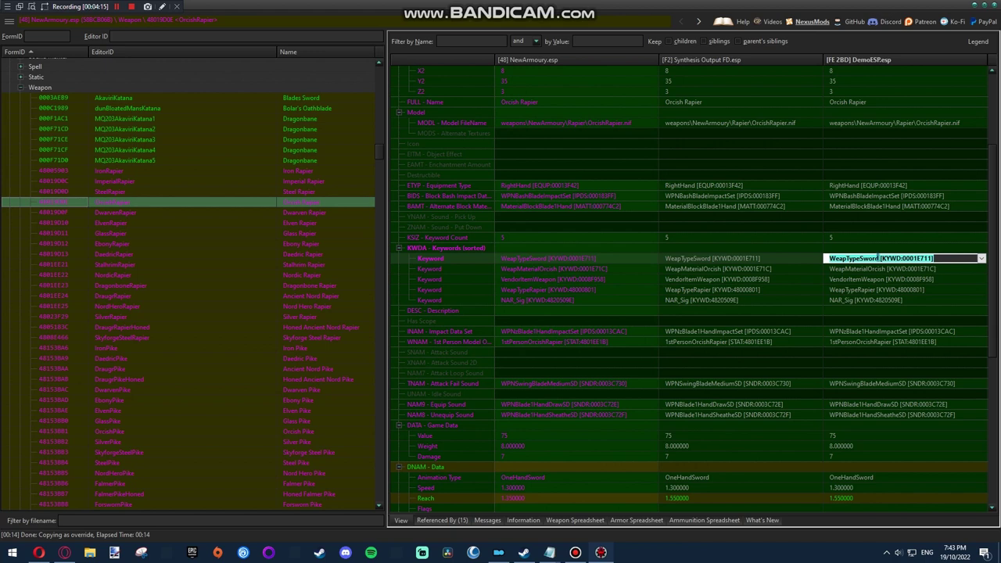
click(981, 258)
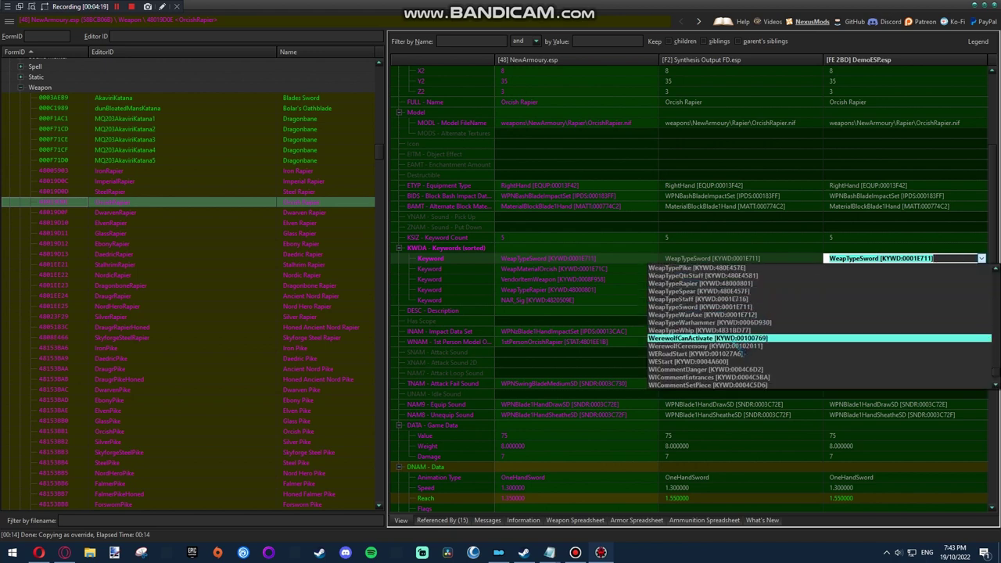
scroll(734, 347, up, 3)
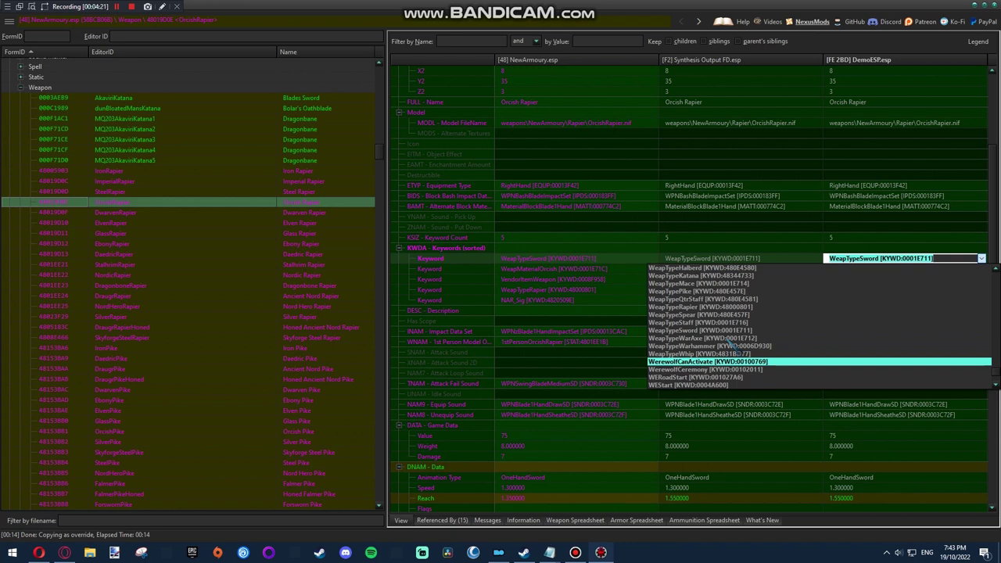
scroll(733, 344, up, 1)
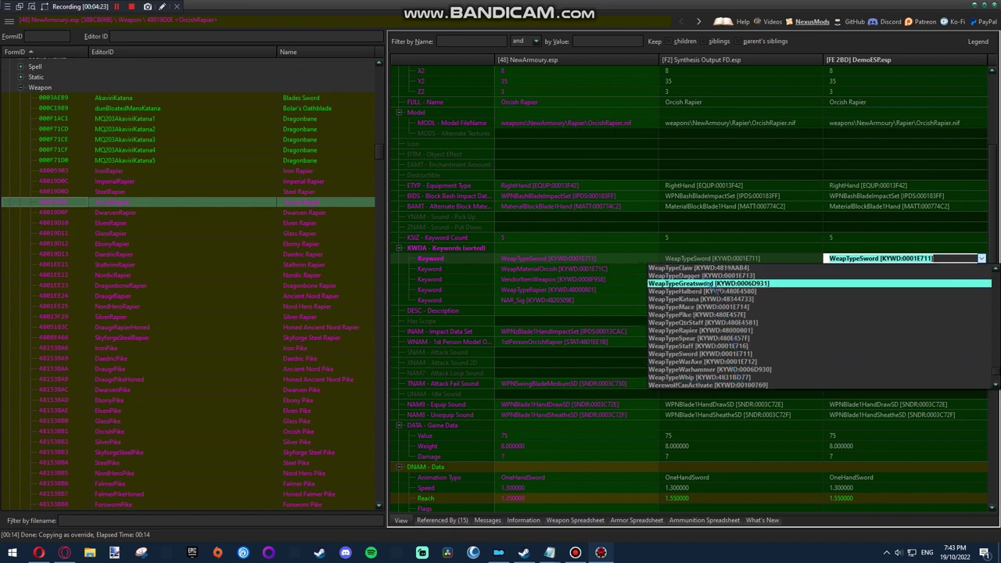
click(707, 281)
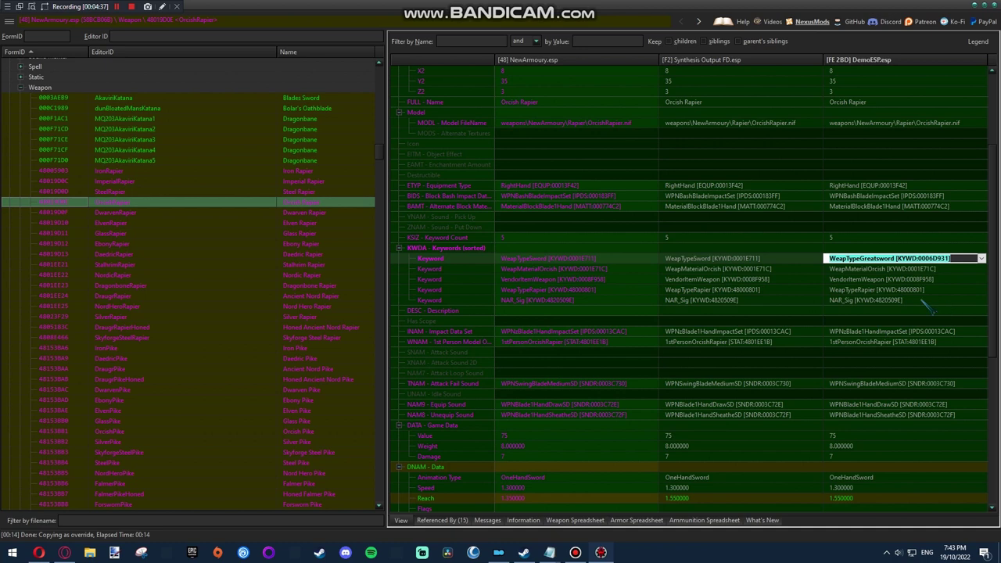
key(Return)
click(876, 302)
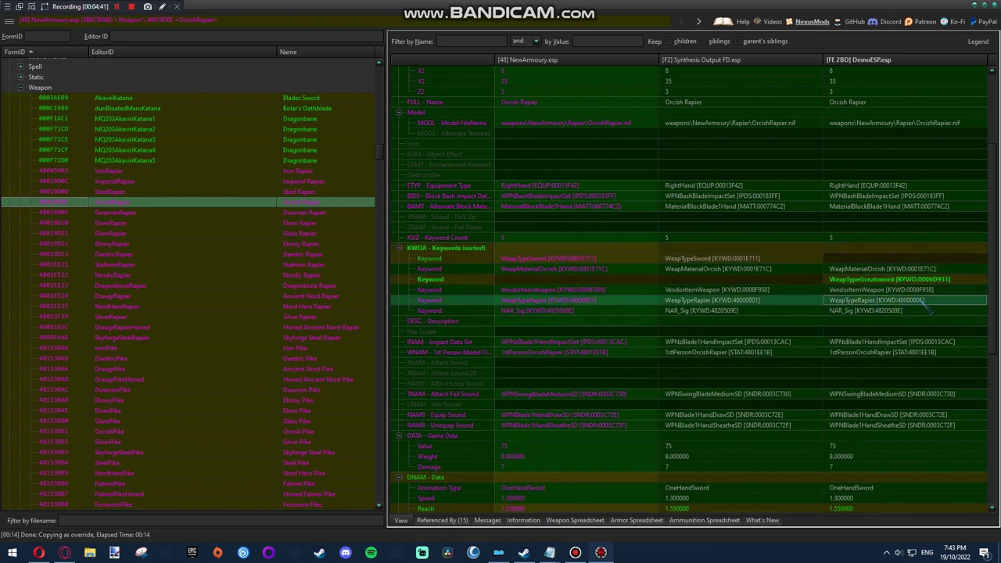
Set the Equip Sound of the DemoESP.esp OrcishRapier override to WPNBlade2HandDrawSD
scroll(915, 304, down, 2)
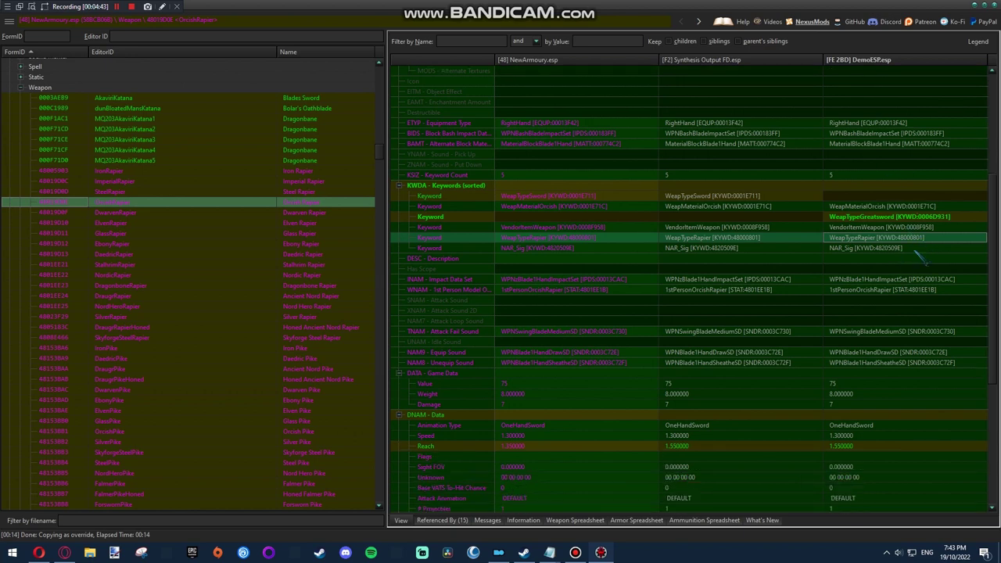
scroll(919, 295, down, 1)
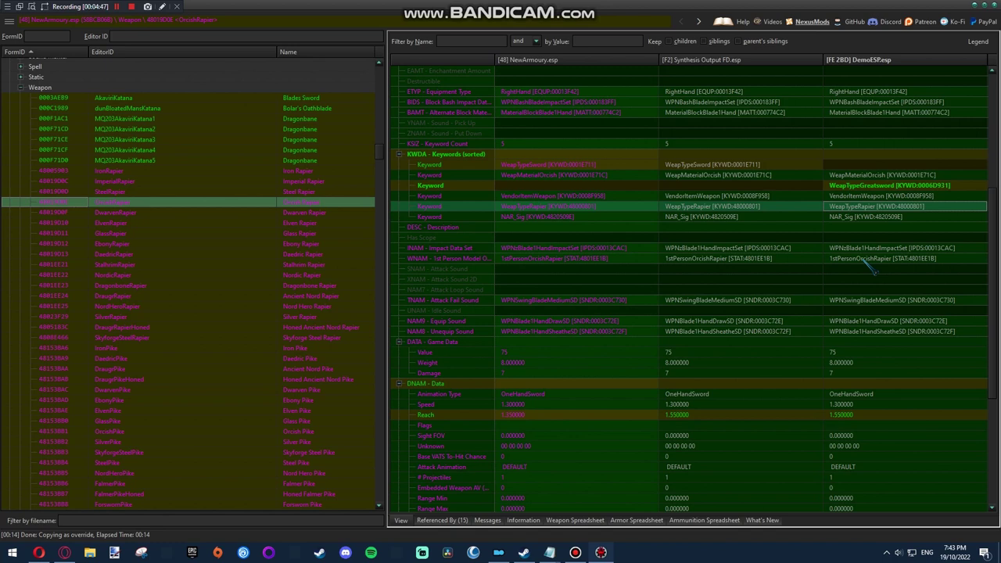
scroll(893, 261, down, 1)
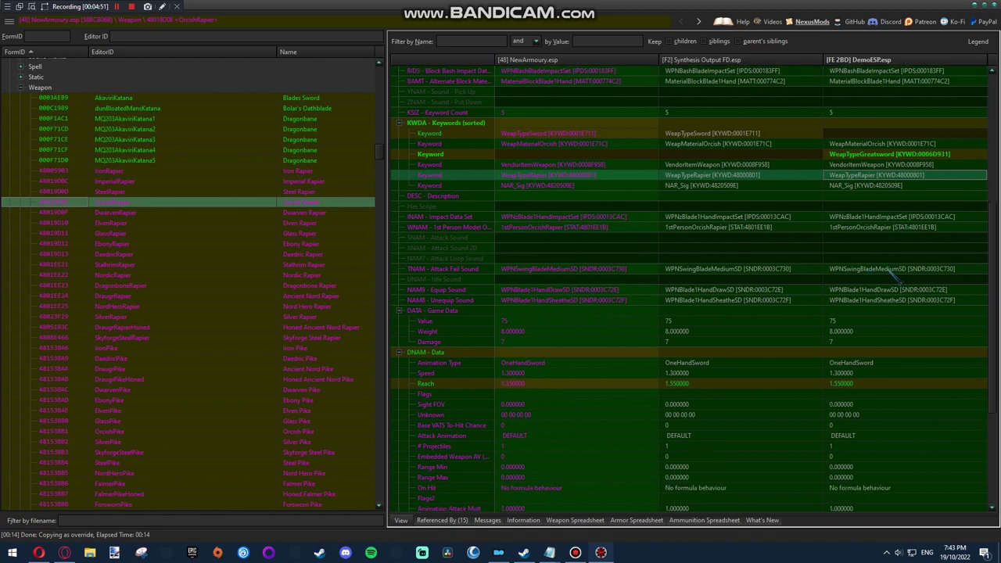
scroll(892, 273, down, 1)
double_click(867, 259)
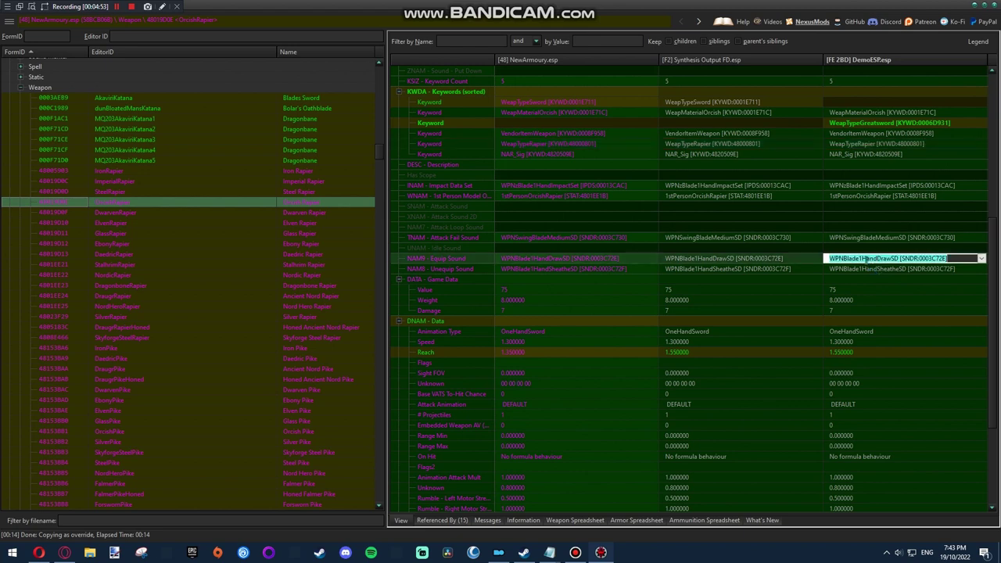
click(868, 259)
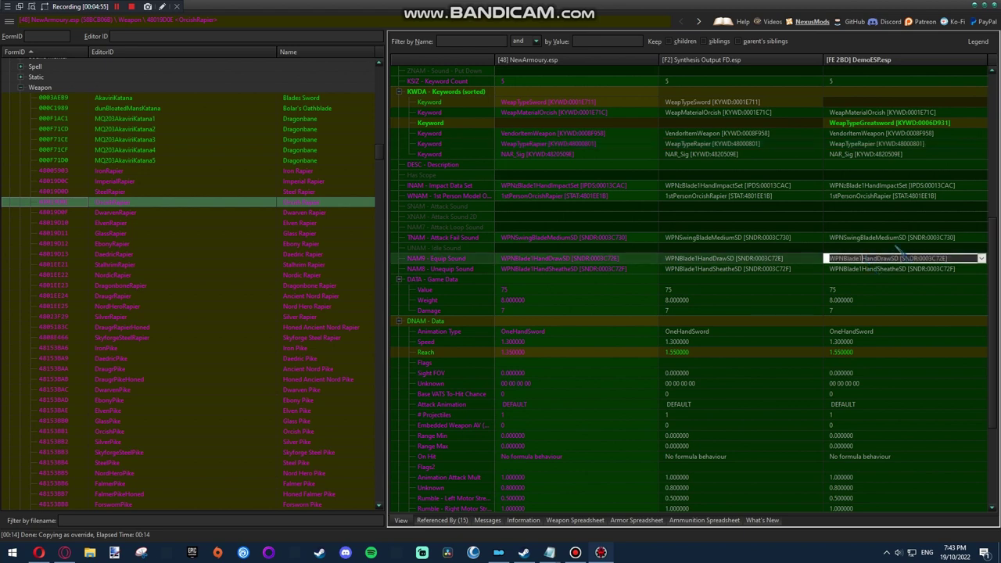
key(Return)
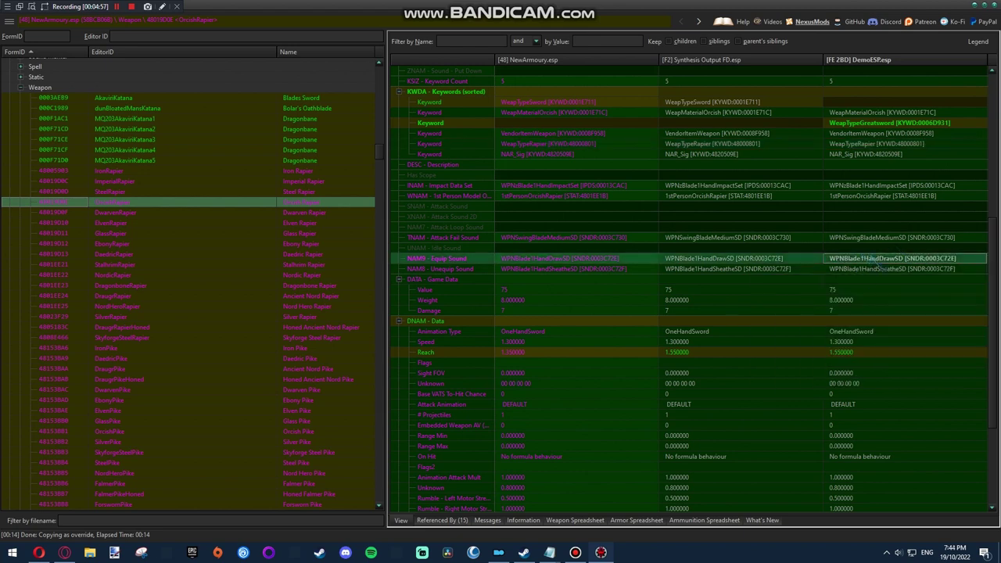
click(895, 258)
text(WPNBl)
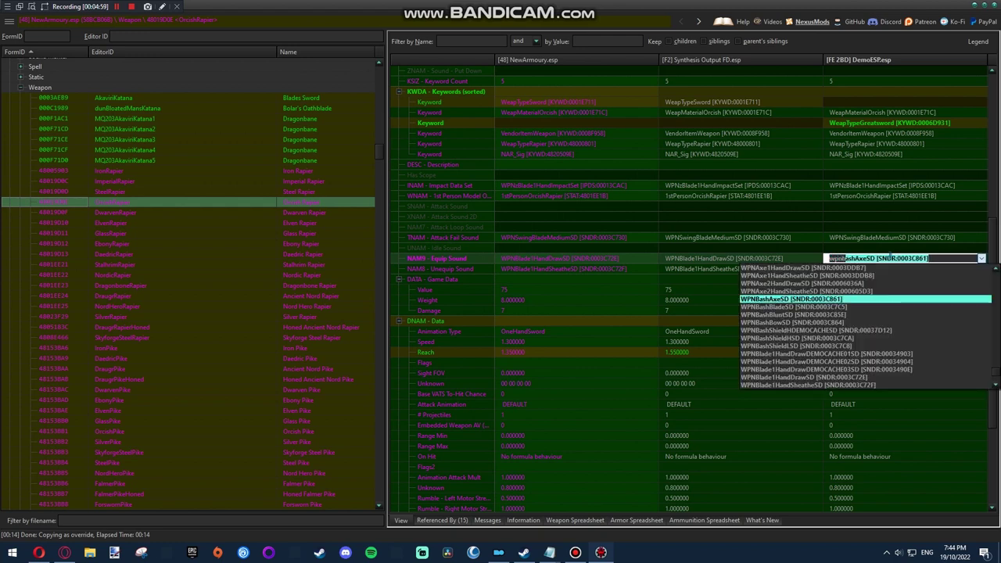
text(ade2HandDraw)
key(Return)
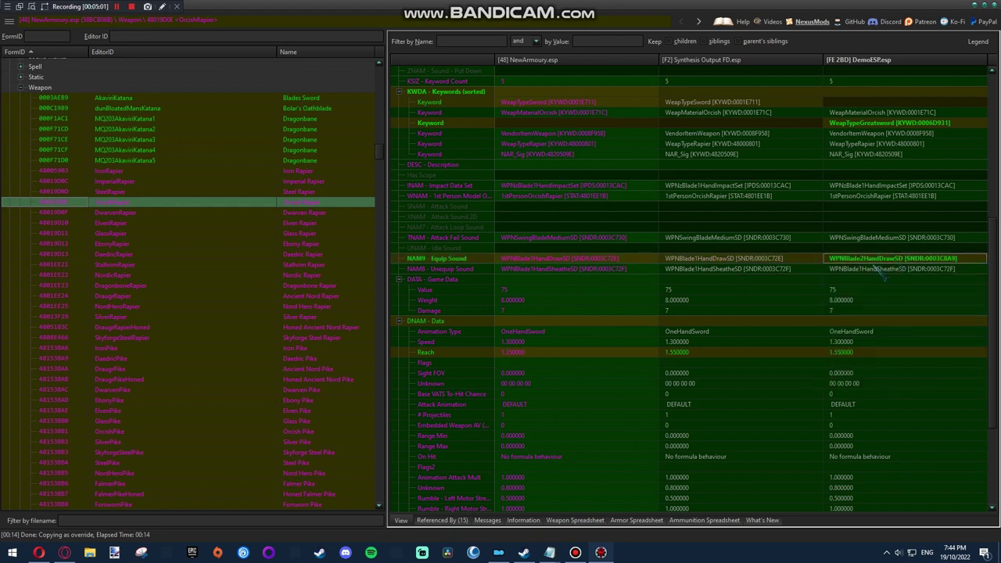
Set the Unequip Sound in the DemoESP.esp override to WPNBlade2HandSheatheSD
click(876, 269)
text(wpnbl)
text(ade2hands)
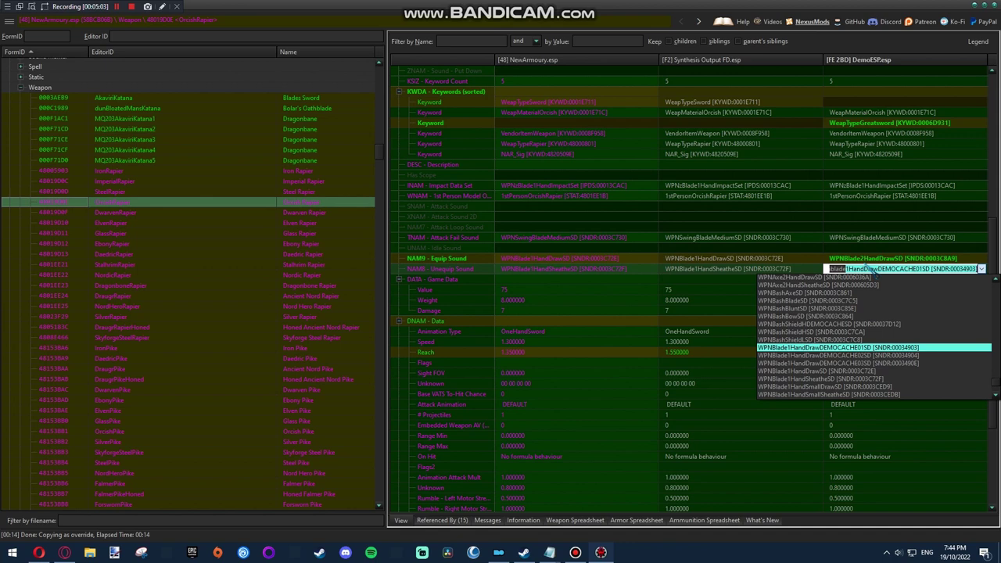
key(Return)
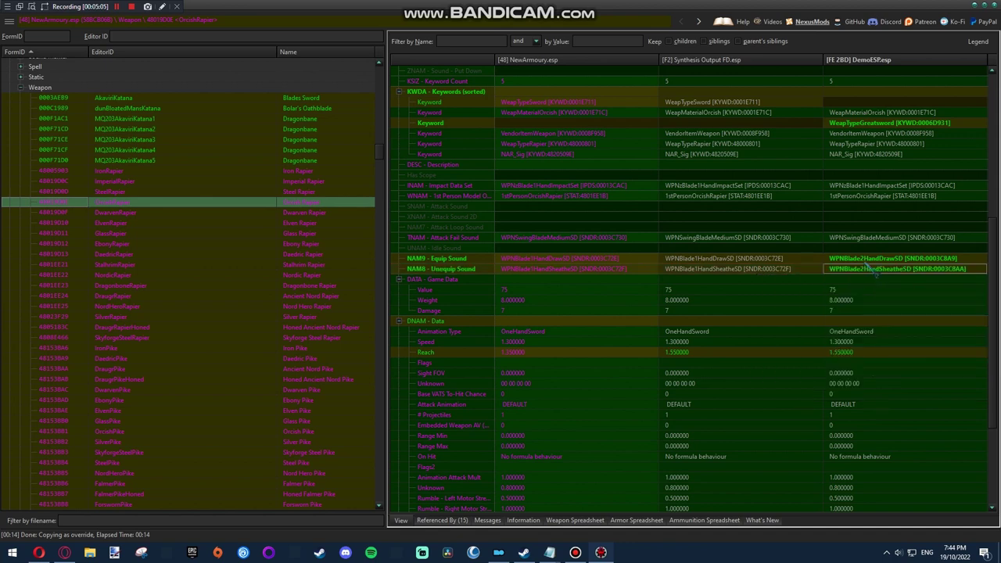
Set the Animation Type in the DNAM data of the DemoESP.esp override to TwoHandSword
scroll(872, 270, down, 2)
click(848, 268)
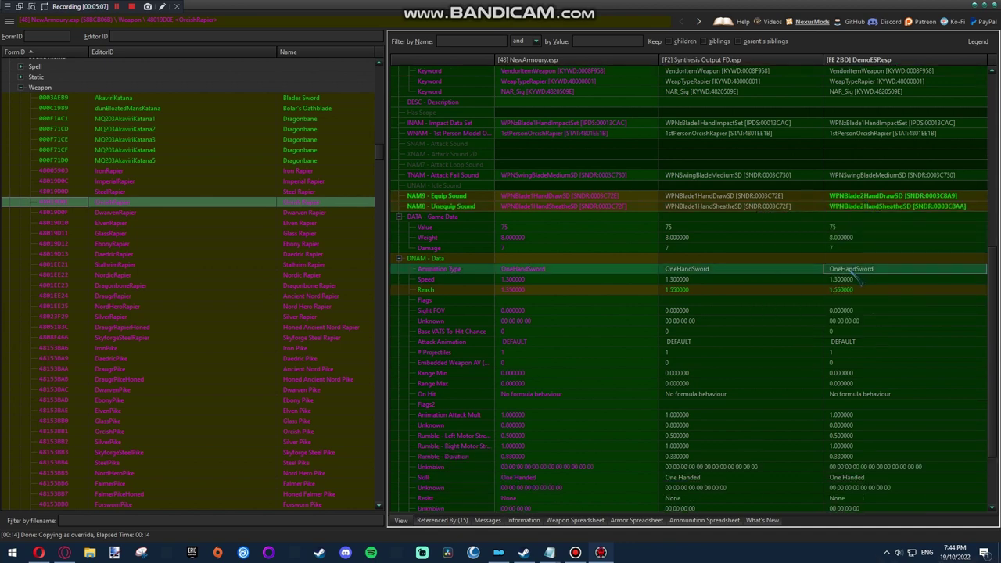
click(981, 268)
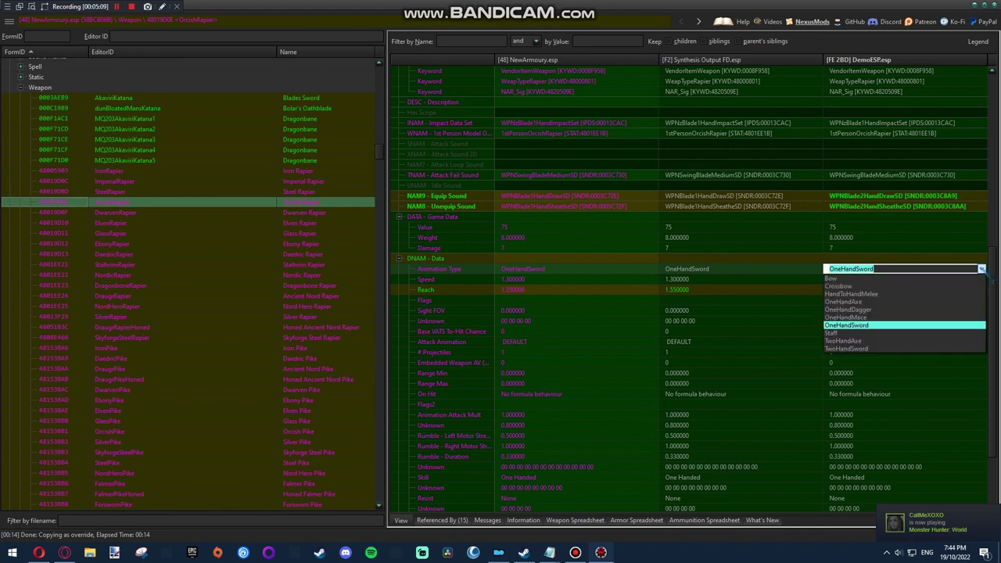
click(863, 349)
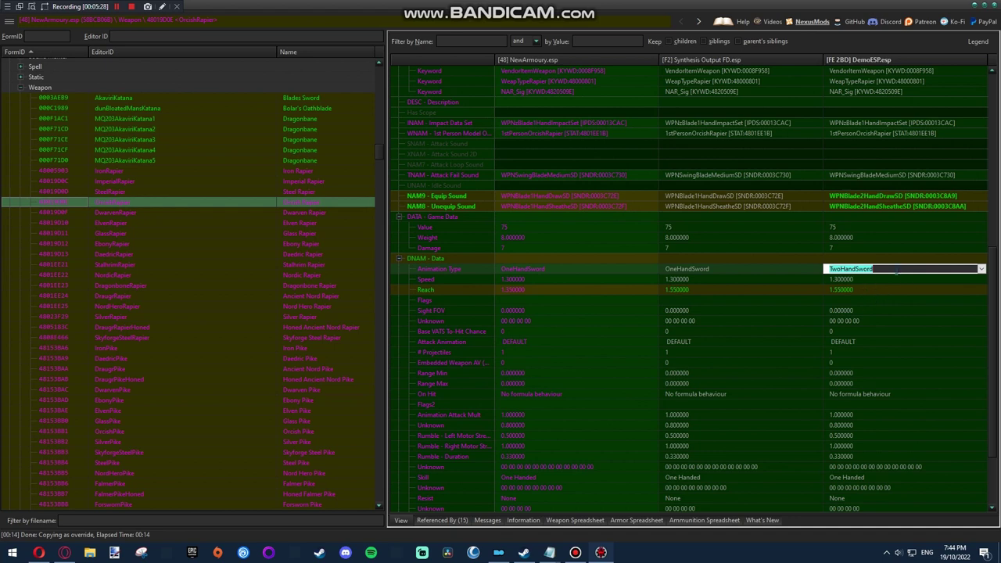
key(Return)
Set the Skill in the DNAM data of the DemoESP.esp override to Two Handed
scroll(889, 377, down, 3)
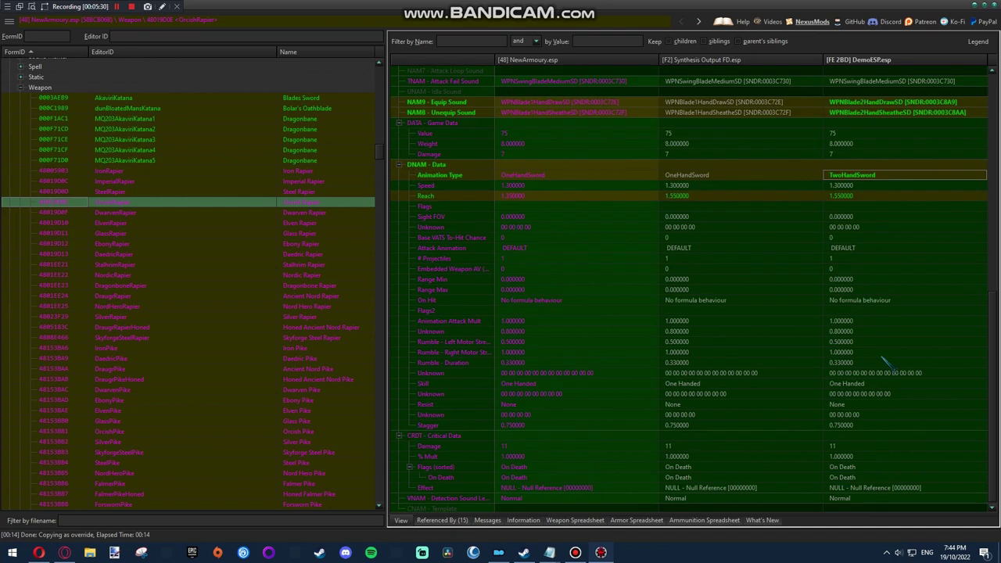
click(876, 385)
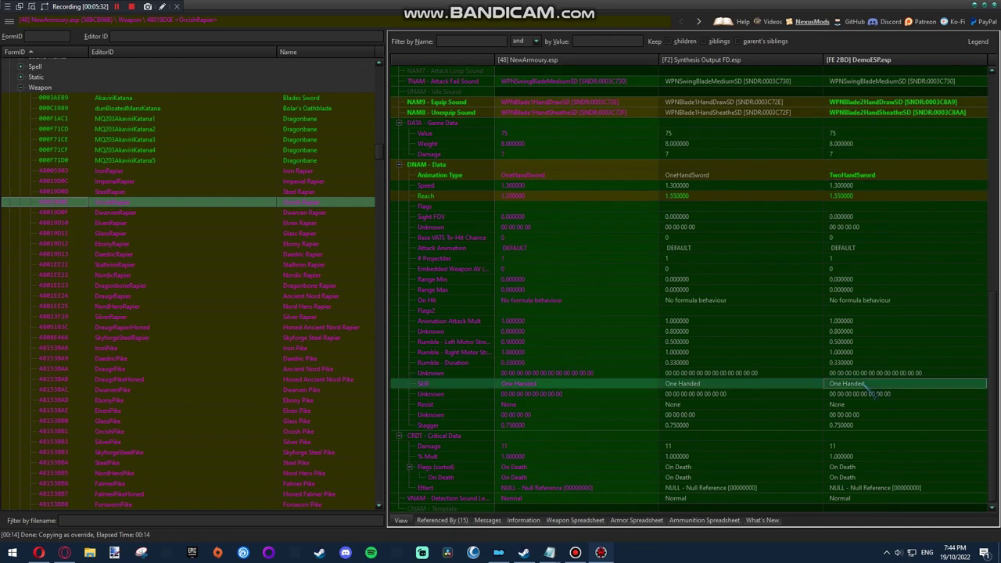
click(842, 387)
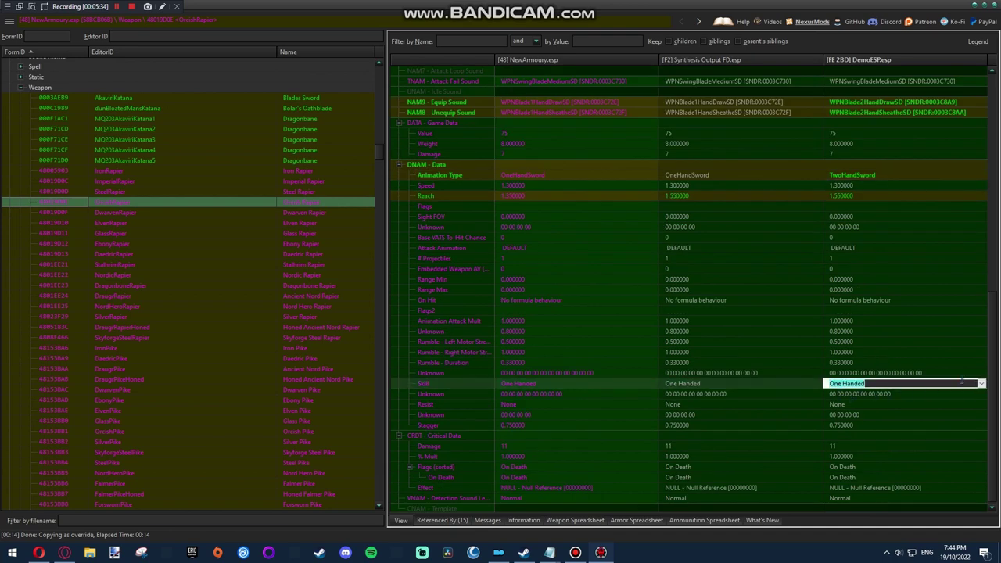
click(980, 384)
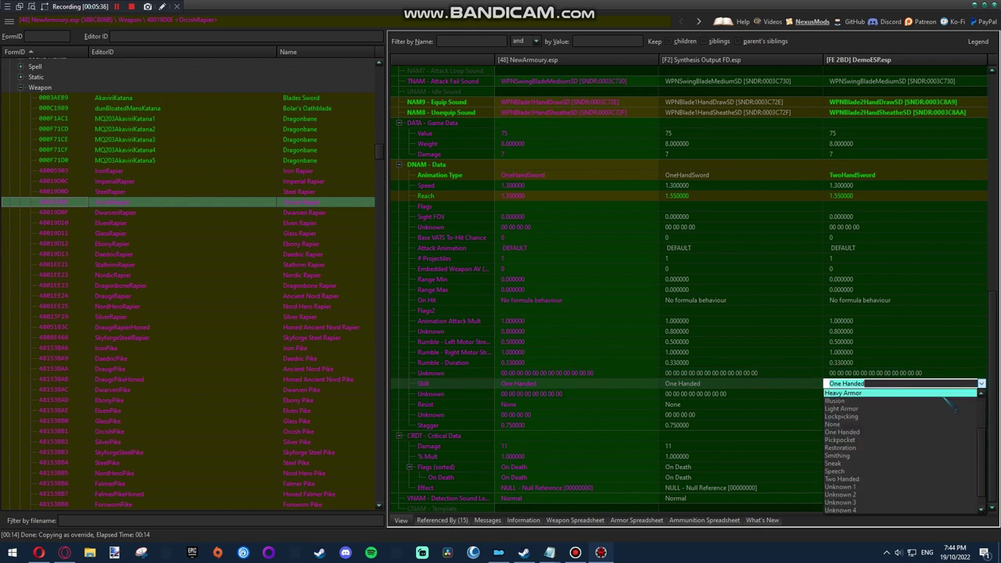
click(860, 478)
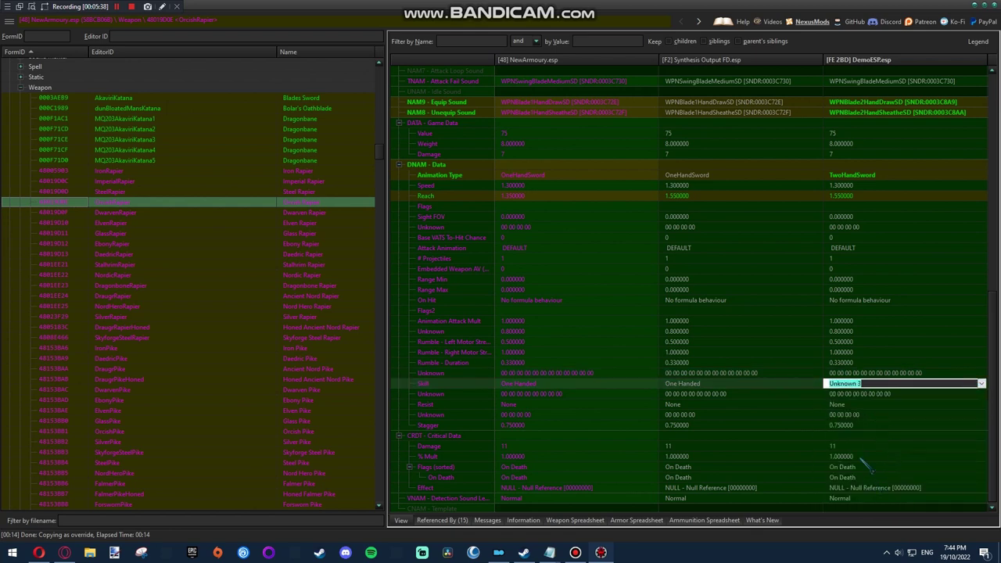
scroll(876, 384, up, 2)
scroll(876, 385, down, 7)
scroll(887, 328, up, 4)
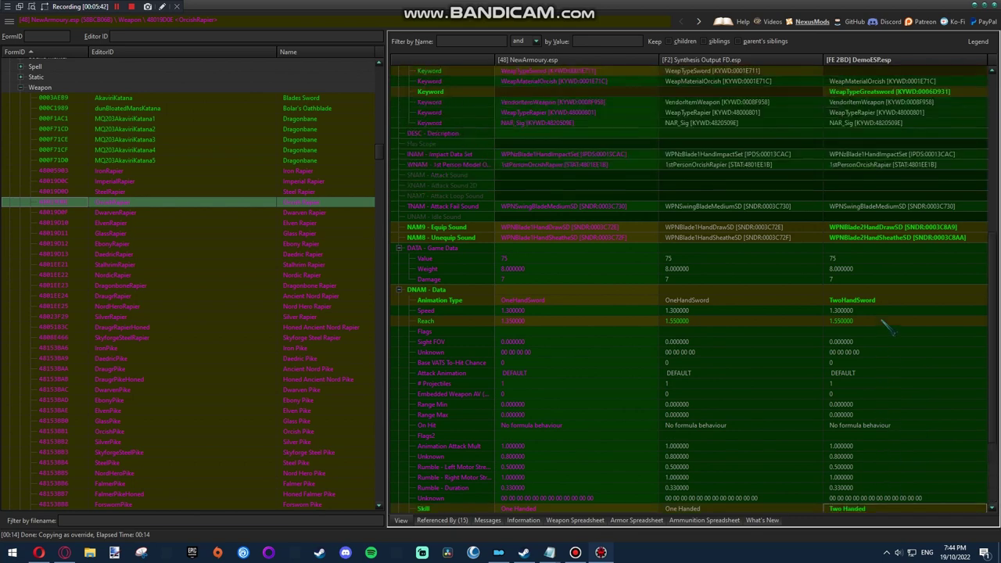
Set the Alternate Block Material of the DemoESP.esp override to MaterialBlockBlade2Hand
scroll(887, 328, up, 6)
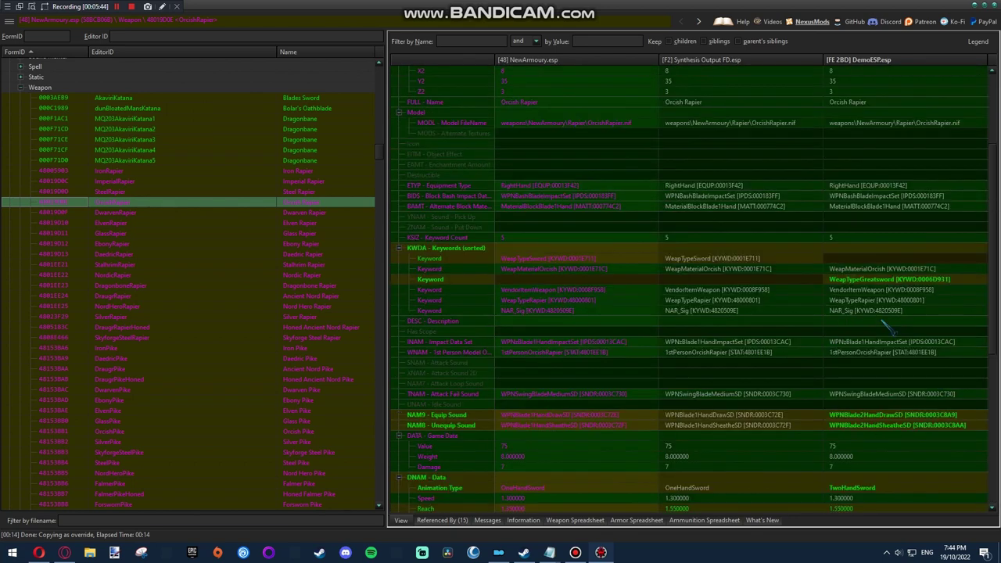
scroll(884, 324, up, 4)
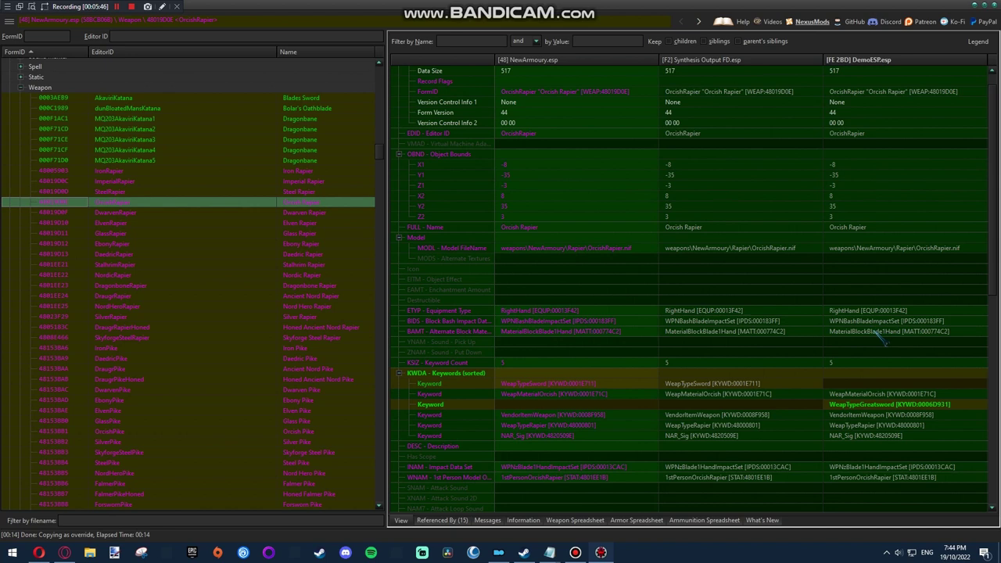
click(895, 333)
click(895, 333)
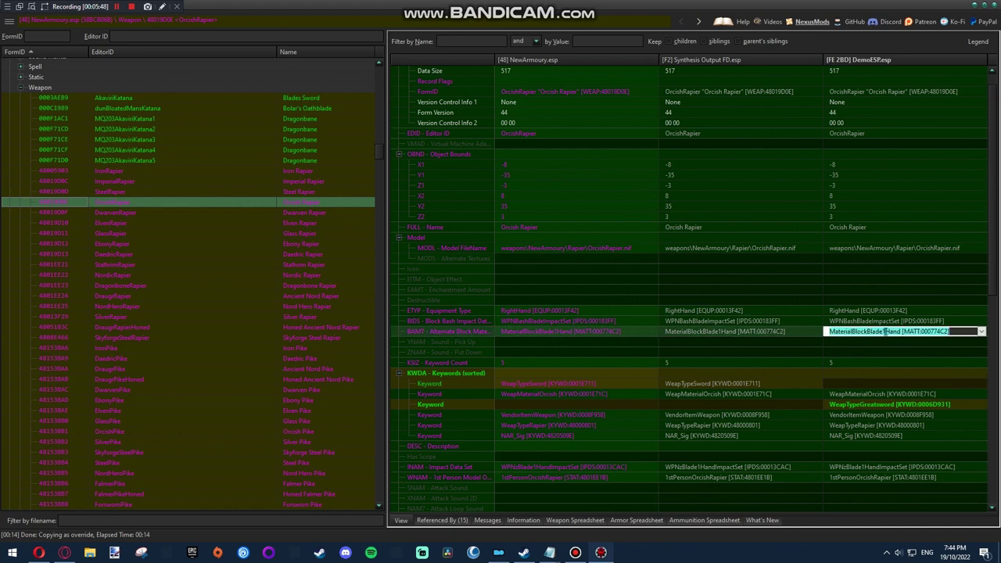
click(981, 332)
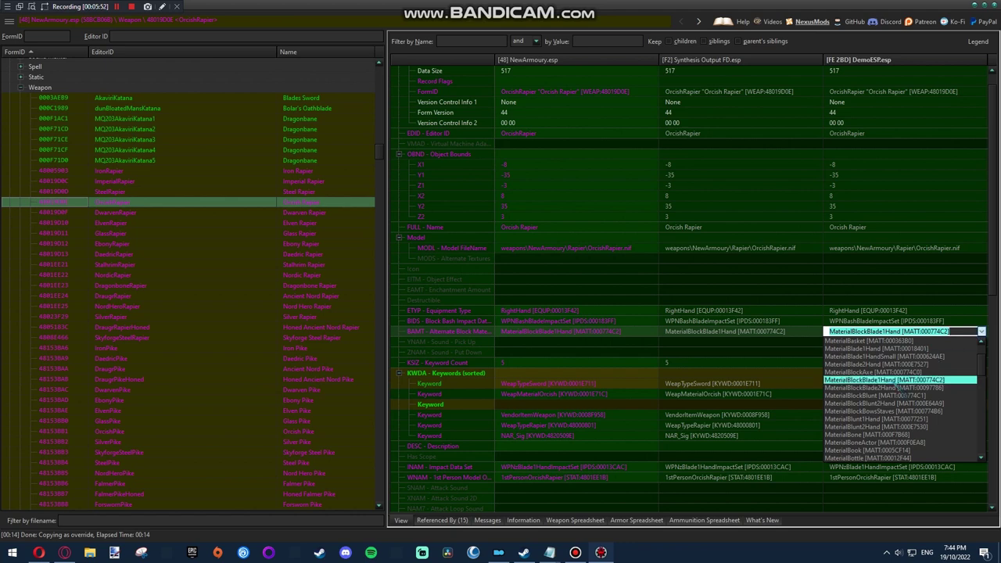
click(887, 387)
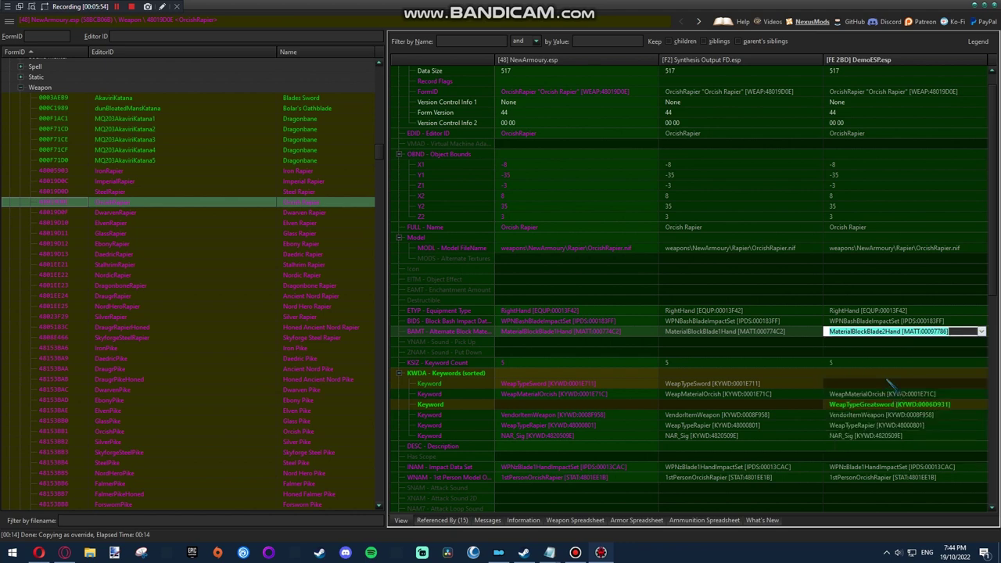
key(Up)
key(Up)
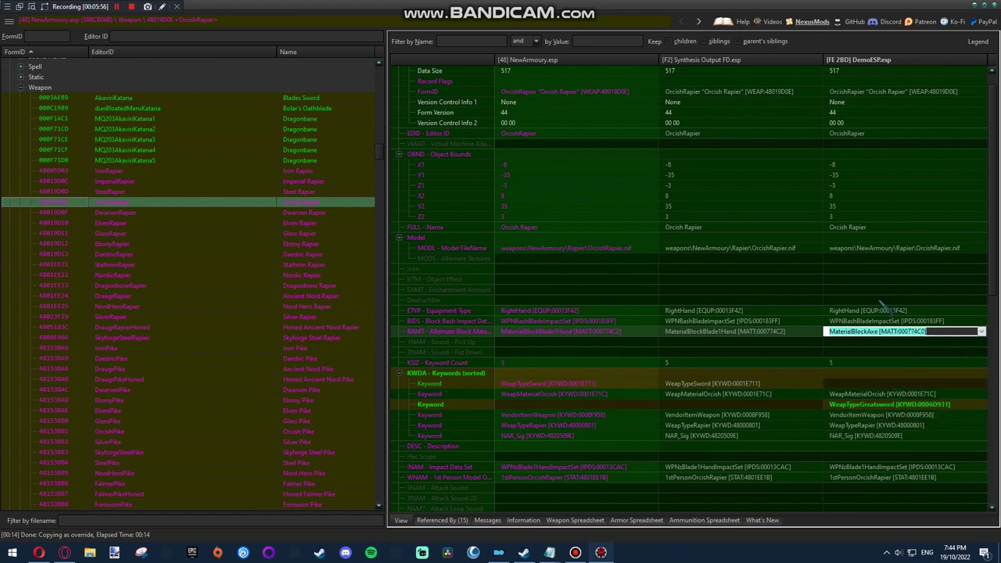
scroll(884, 331, down, 1)
key(Return)
scroll(888, 335, down, 4)
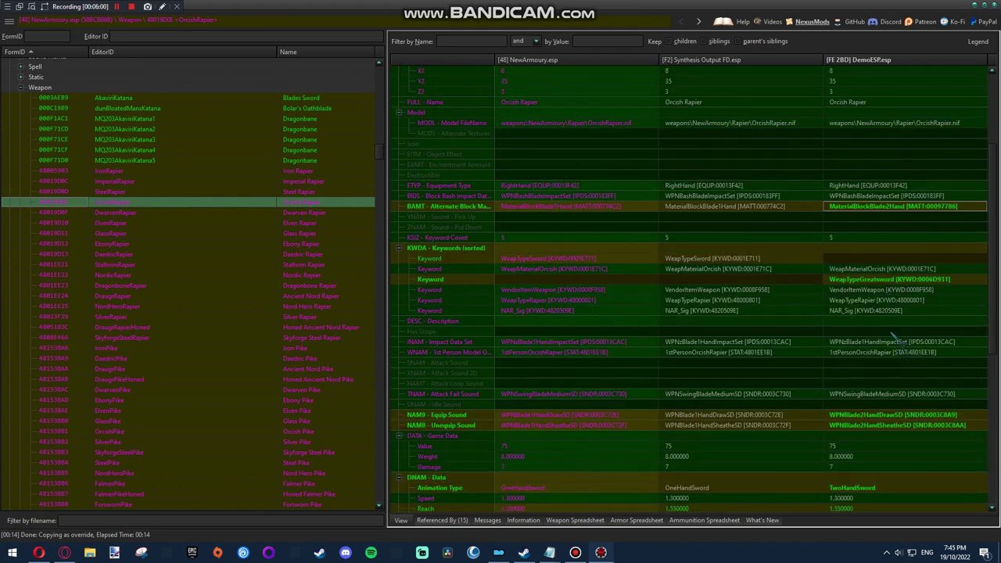
scroll(893, 334, down, 4)
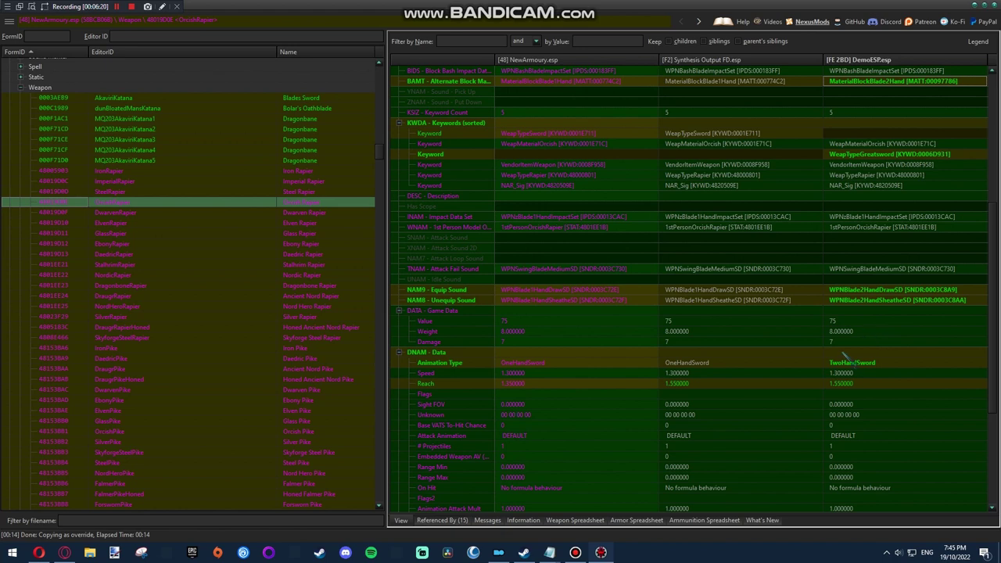
scroll(868, 340, down, 3)
scroll(864, 344, up, 1)
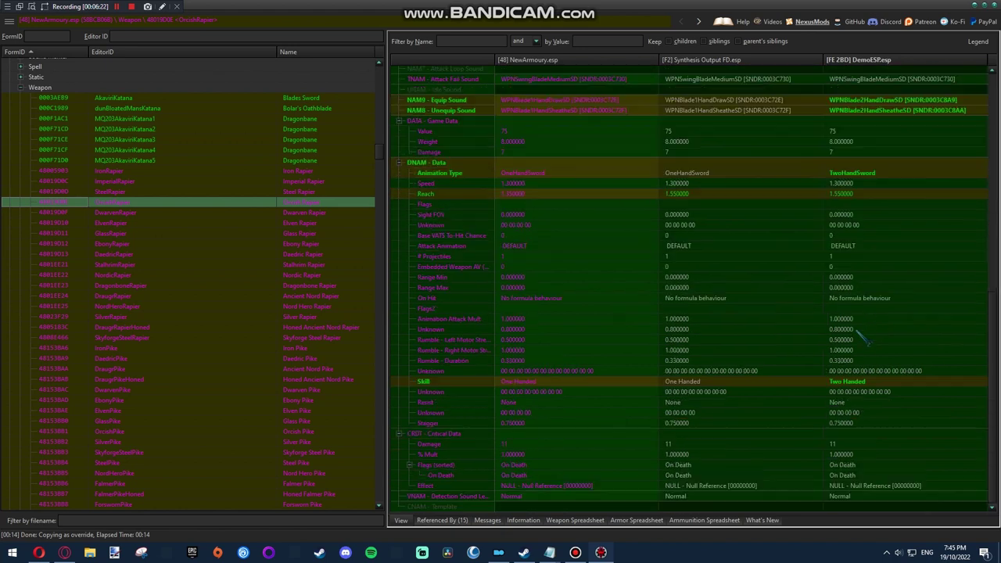
scroll(852, 291, down, 4)
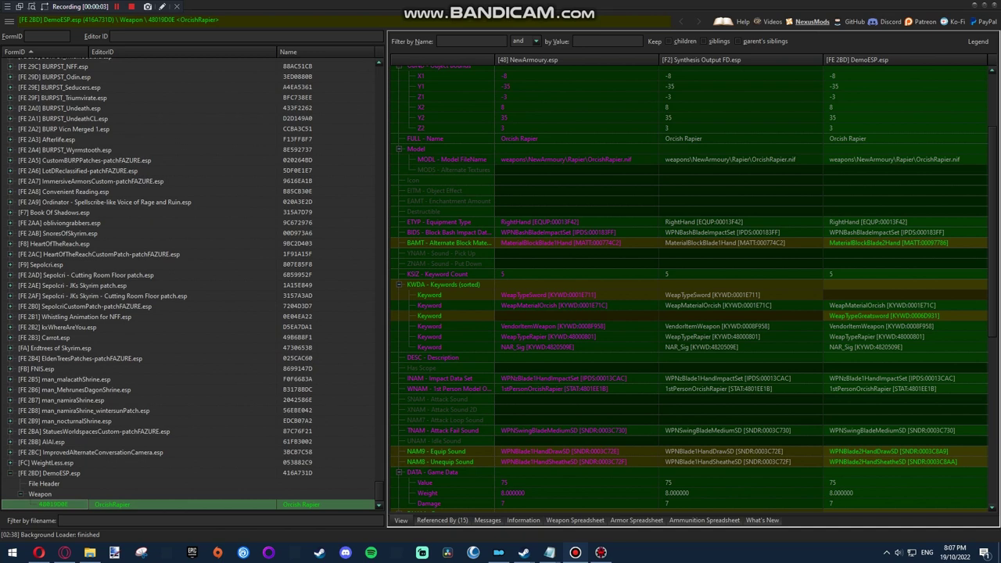
Set the Equipment Type of the DemoESP.esp OrcishRapier override to BothHands
click(851, 224)
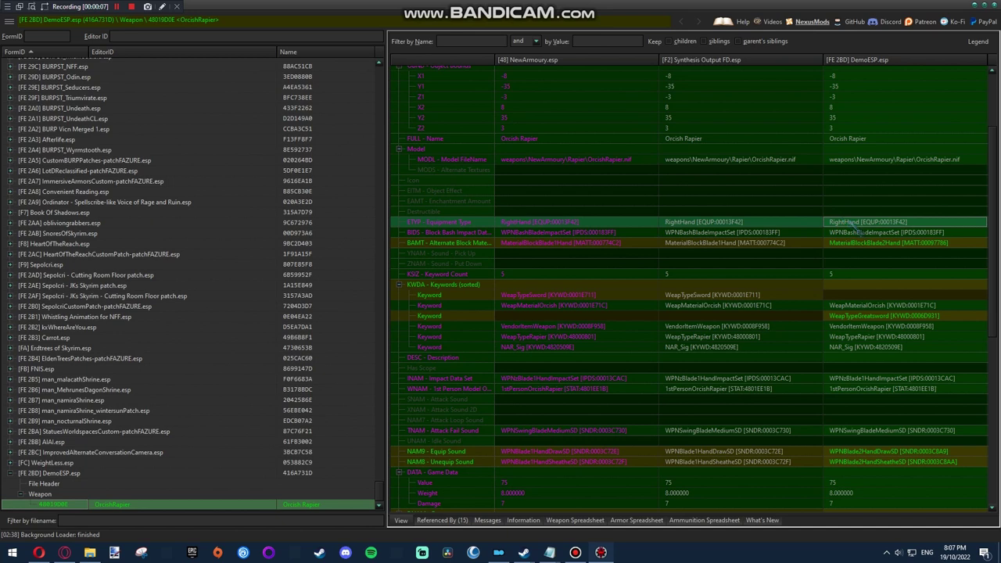
drag(853, 227, 539, 221)
click(500, 395)
double_click(852, 226)
text(both)
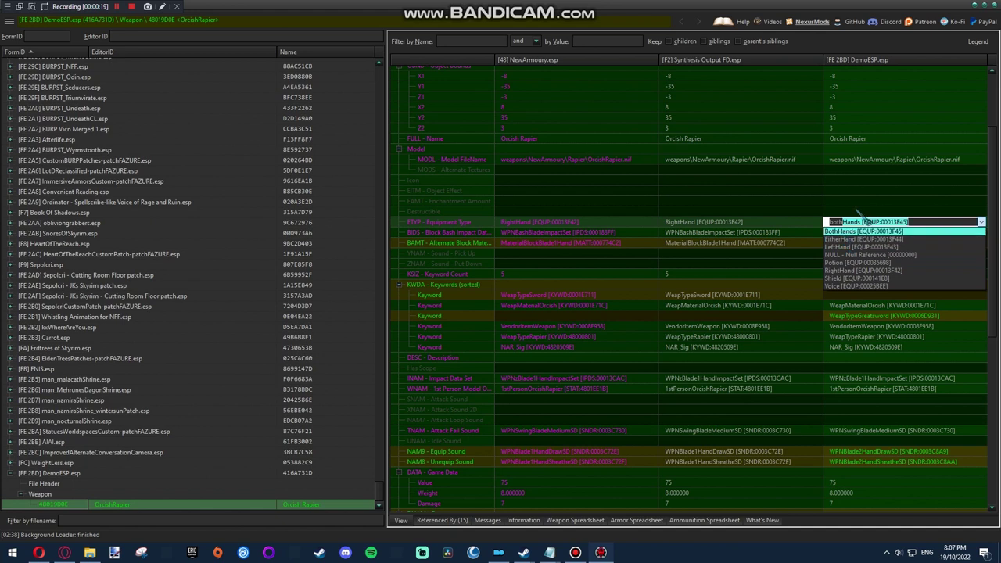
click(859, 231)
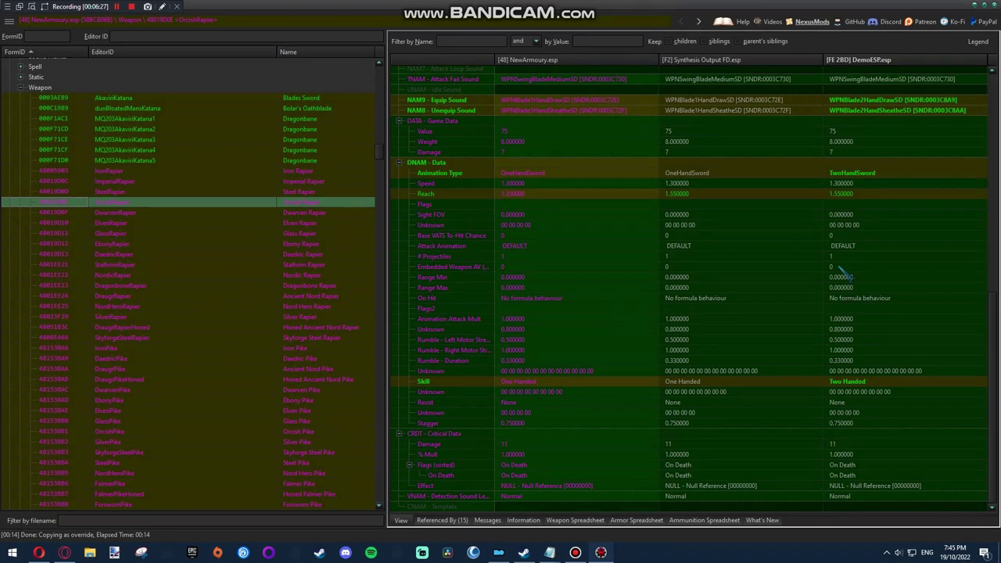
Save the changes to DemoESP.esp and close SSEEdit to return to Mod Organizer
key(ctrl+s)
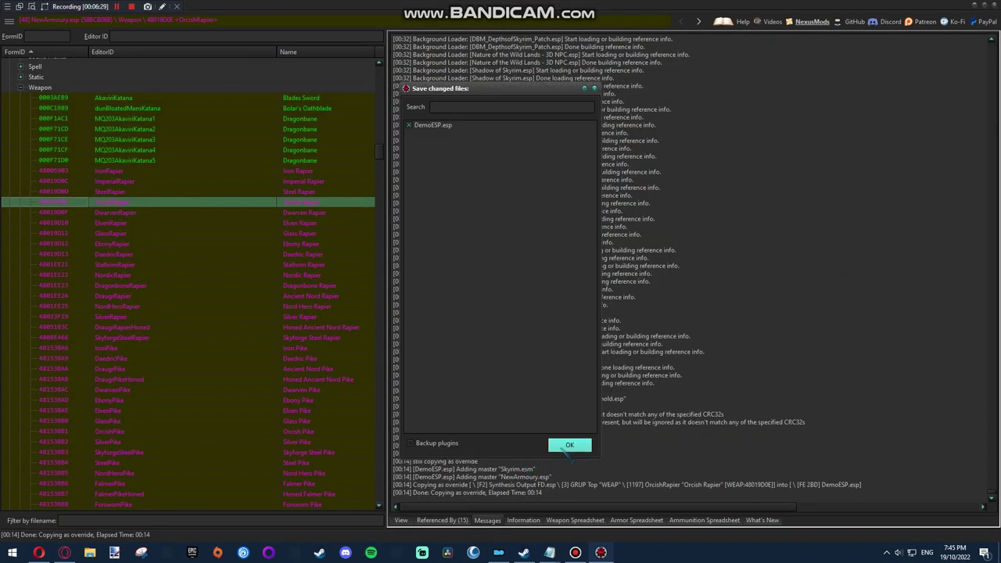
click(570, 448)
key(alt+F4)
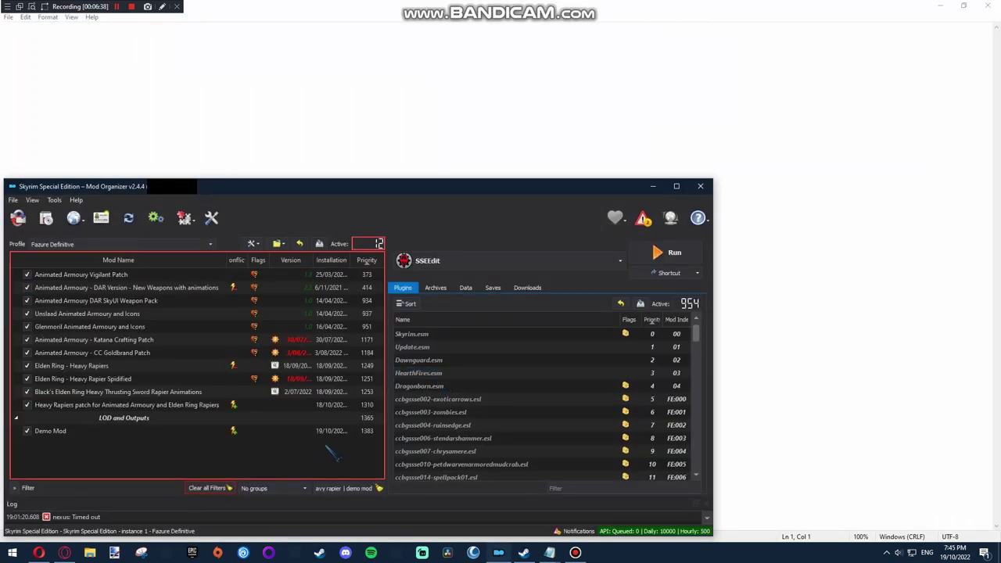
Open the origin folder of DemoESP.esp from the plugin list and copy the plugin file
drag(696, 332, 696, 463)
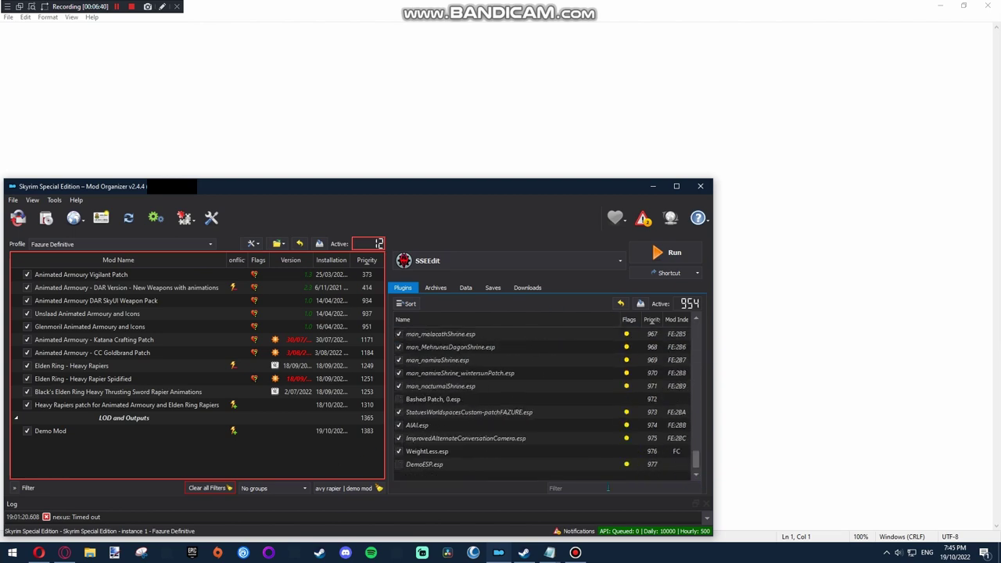
click(435, 466)
right_click(436, 469)
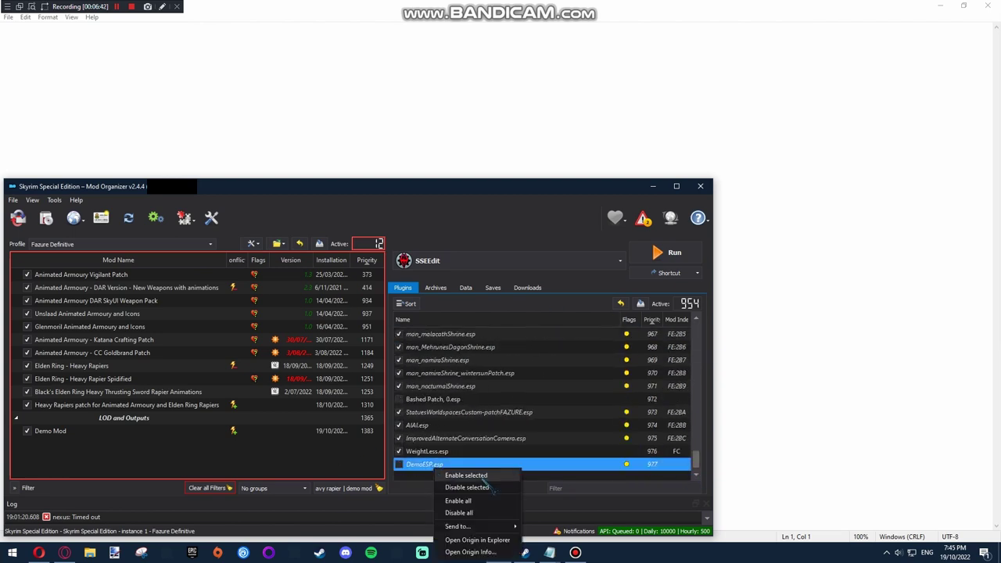
click(495, 539)
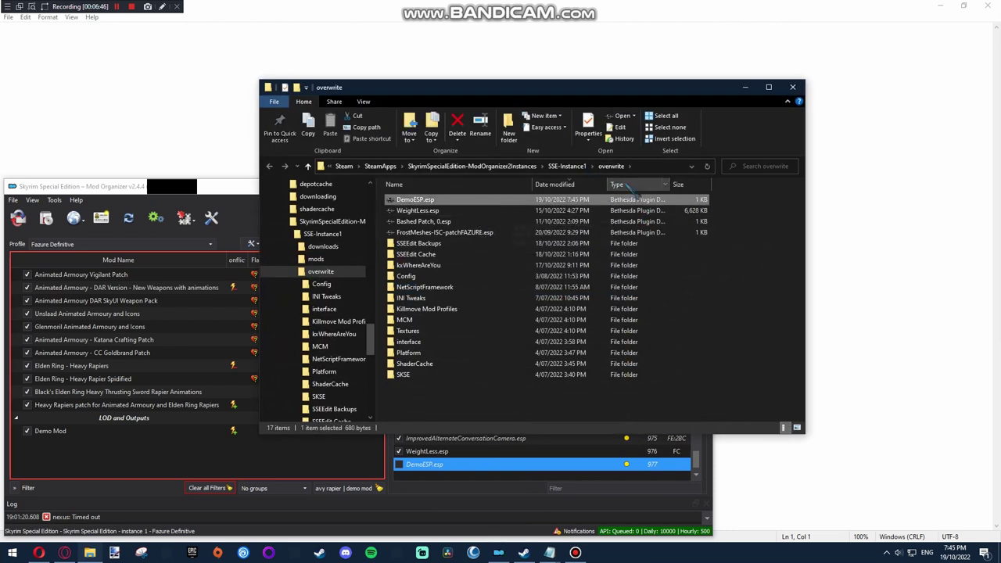
right_click(472, 201)
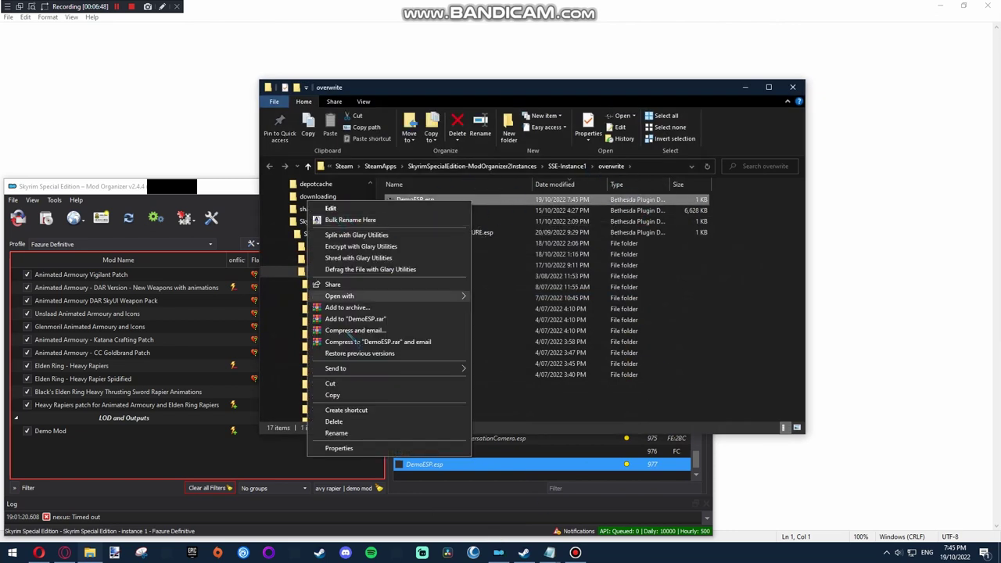
click(336, 395)
click(793, 87)
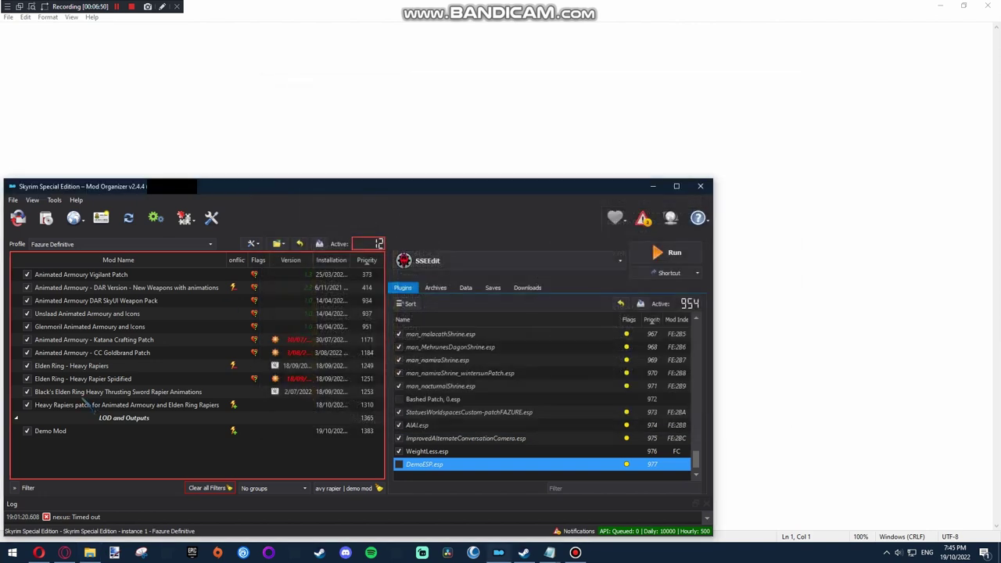
Paste DemoESP.esp into the Demo Mod folder, alongside its Meshes folder, and close the folder window
click(82, 432)
right_click(82, 432)
click(92, 410)
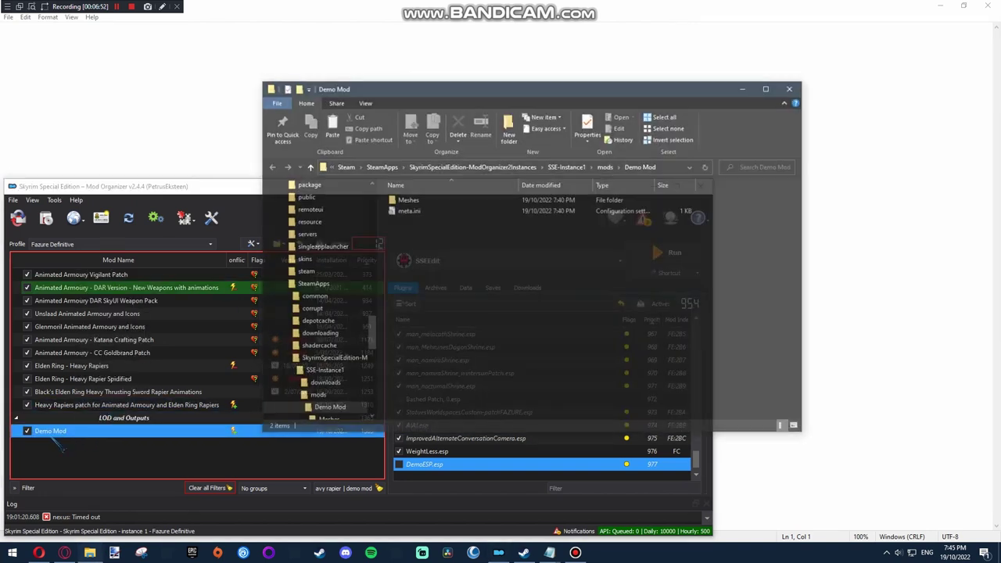
right_click(456, 274)
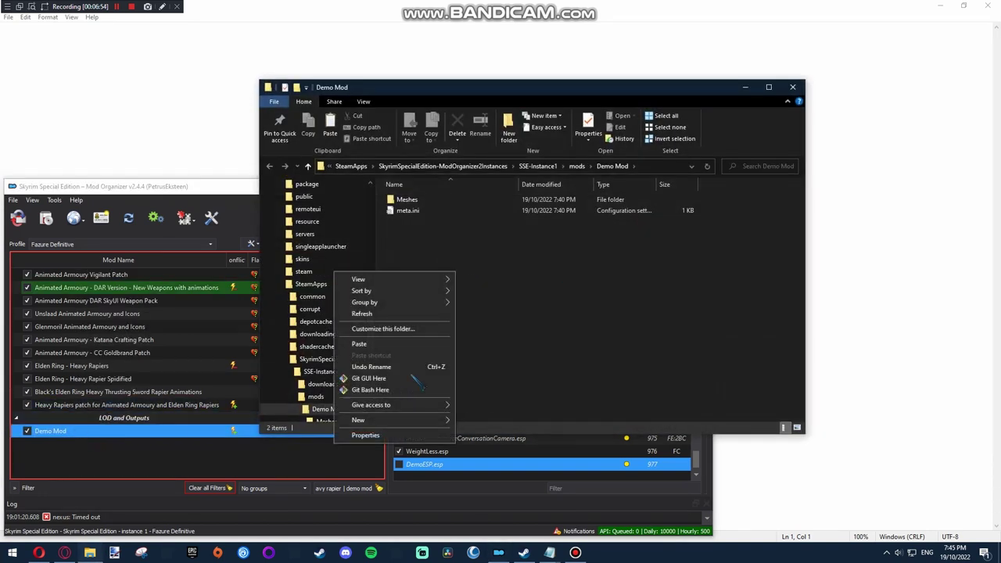
click(359, 344)
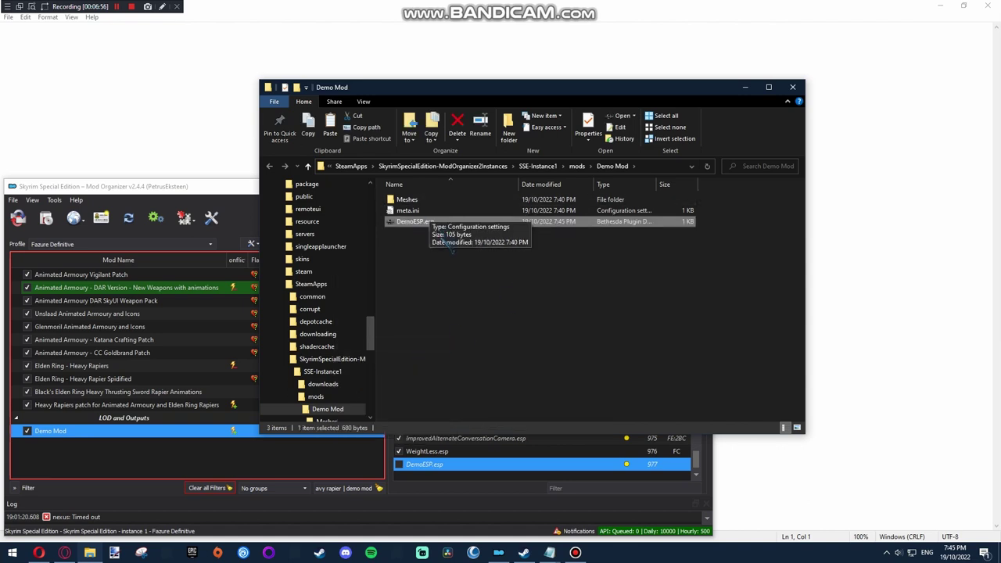
click(650, 264)
click(791, 87)
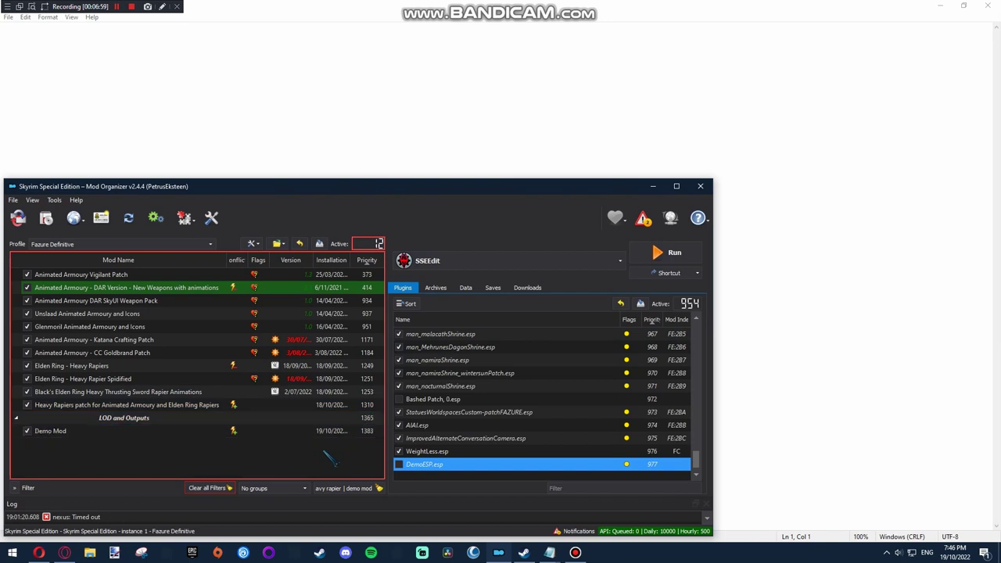
Review Demo Mod's file conflicts, comparing previews of its OrcishRapier.nif with the Animated Armoury original, and check for DemoESP.esp
click(223, 433)
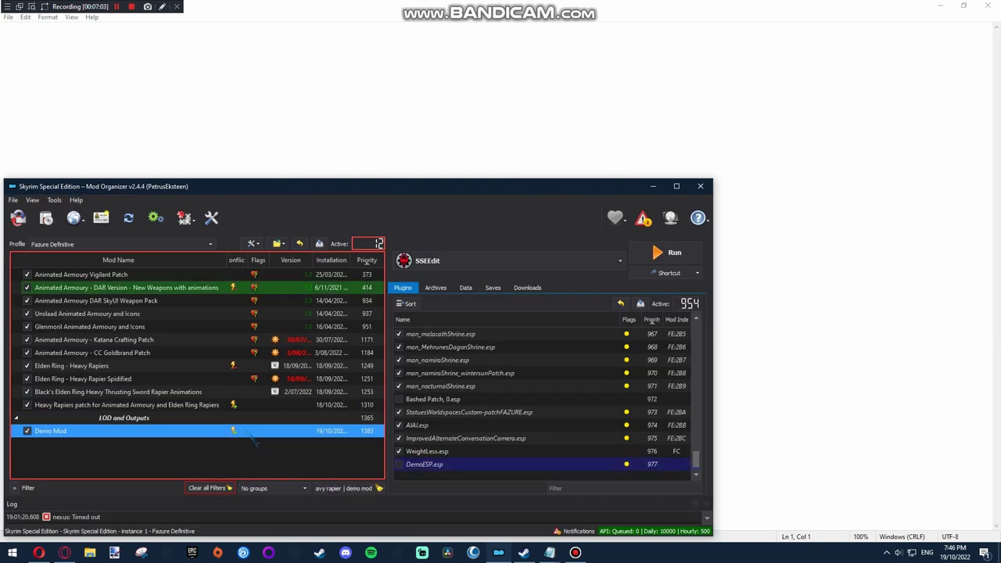
double_click(225, 433)
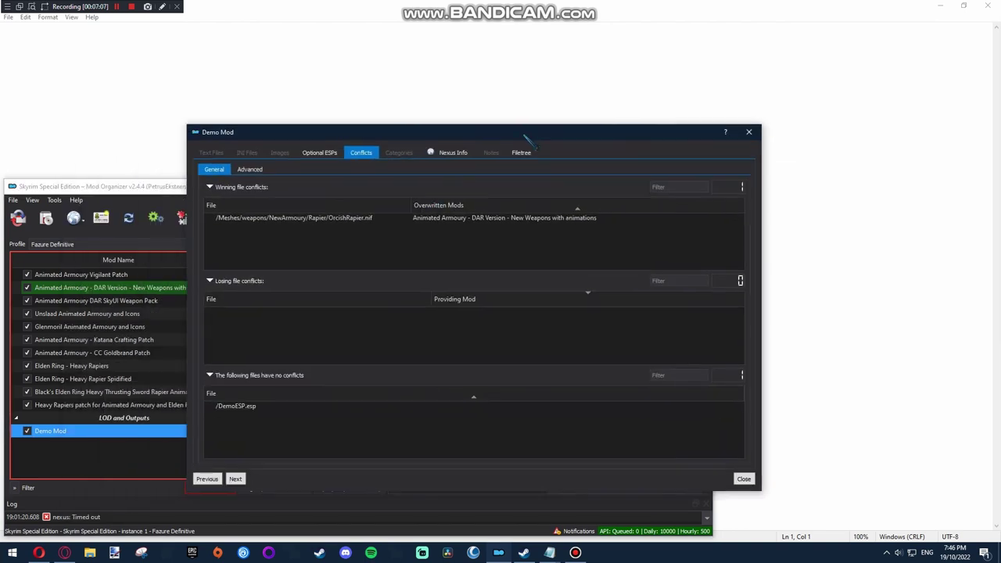
click(383, 219)
double_click(383, 221)
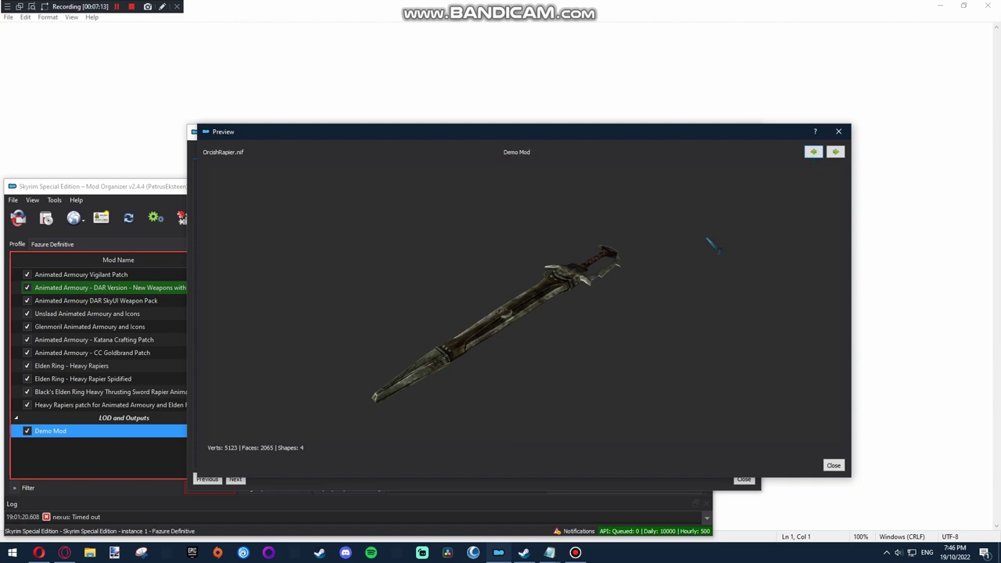
click(812, 152)
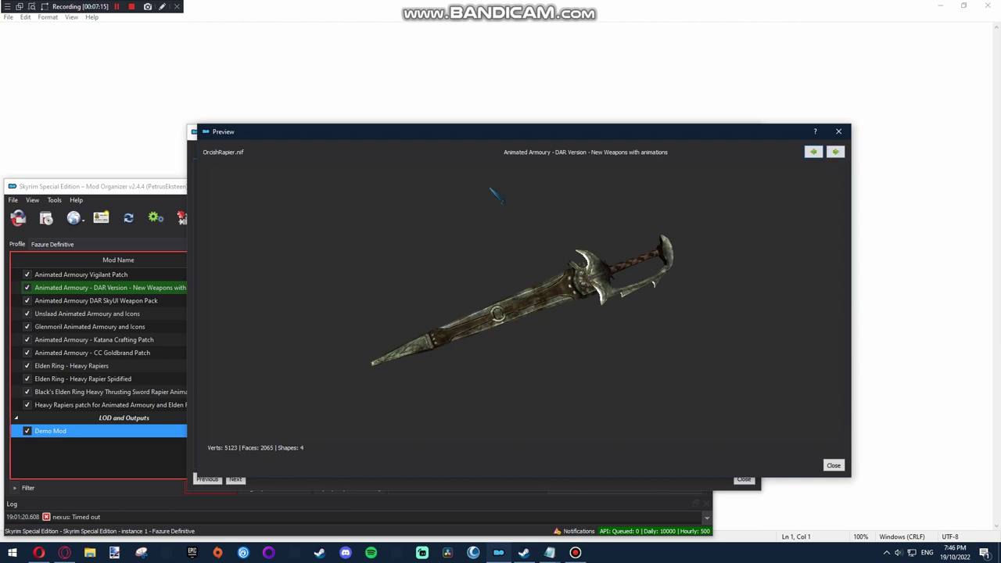
click(838, 131)
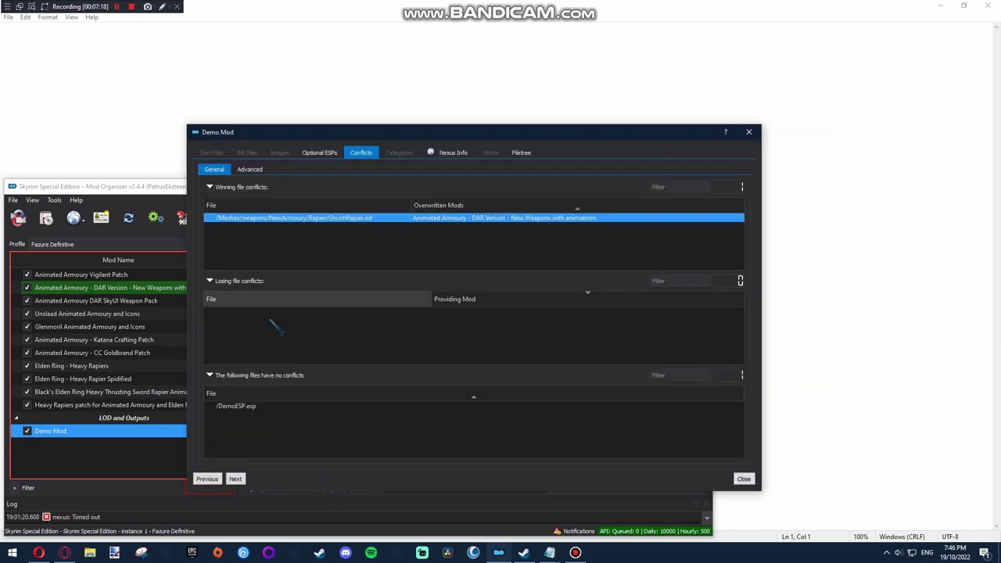
click(247, 407)
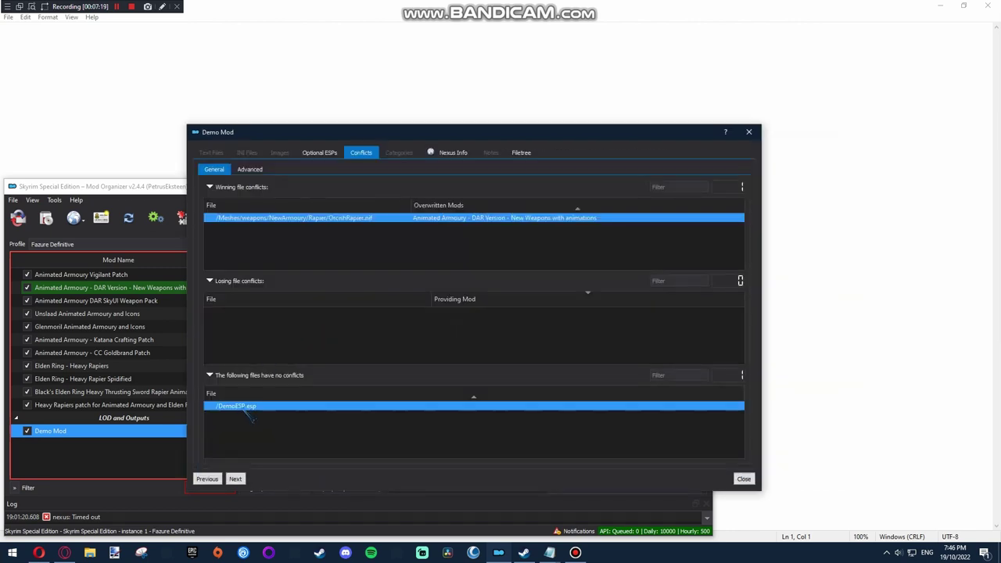
click(748, 132)
Launch the game through SKSE and look over the rapiers among the weapons in the inventory
click(552, 265)
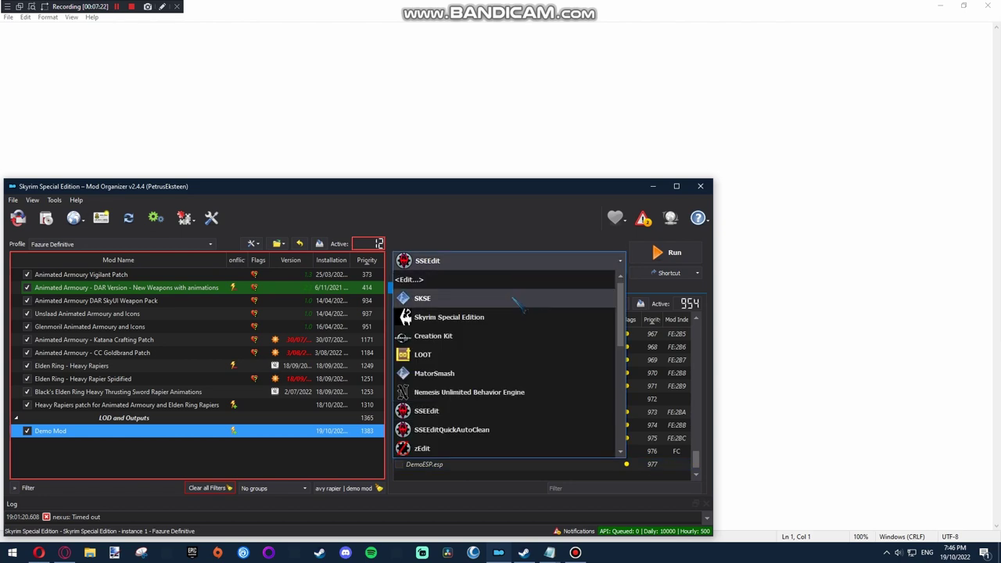
click(519, 297)
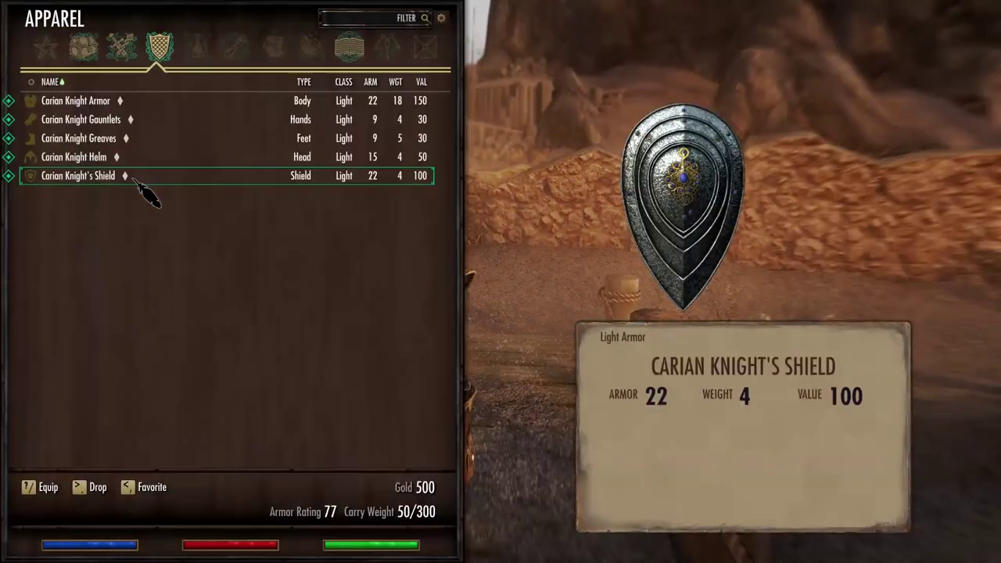
key(Left)
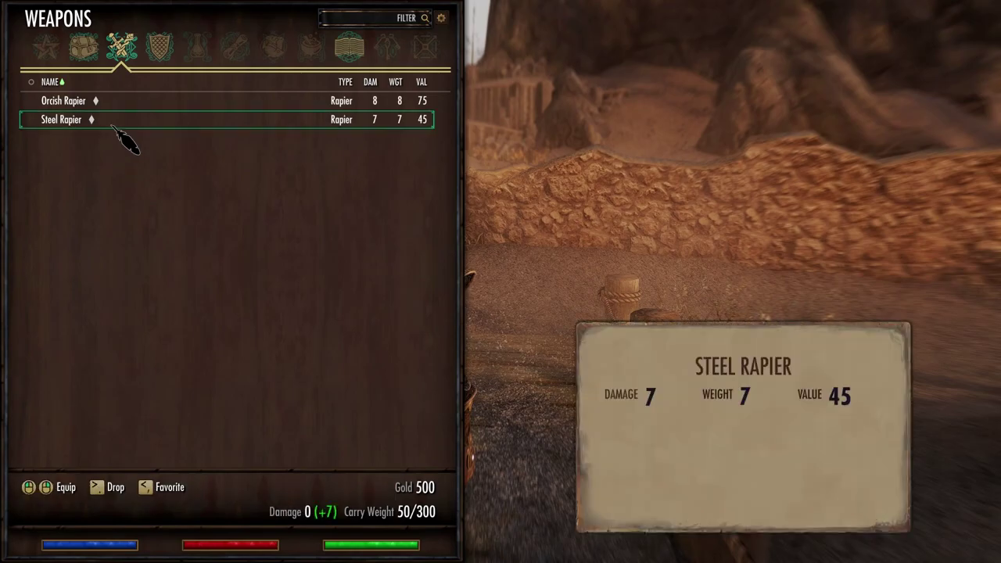
key(Tab)
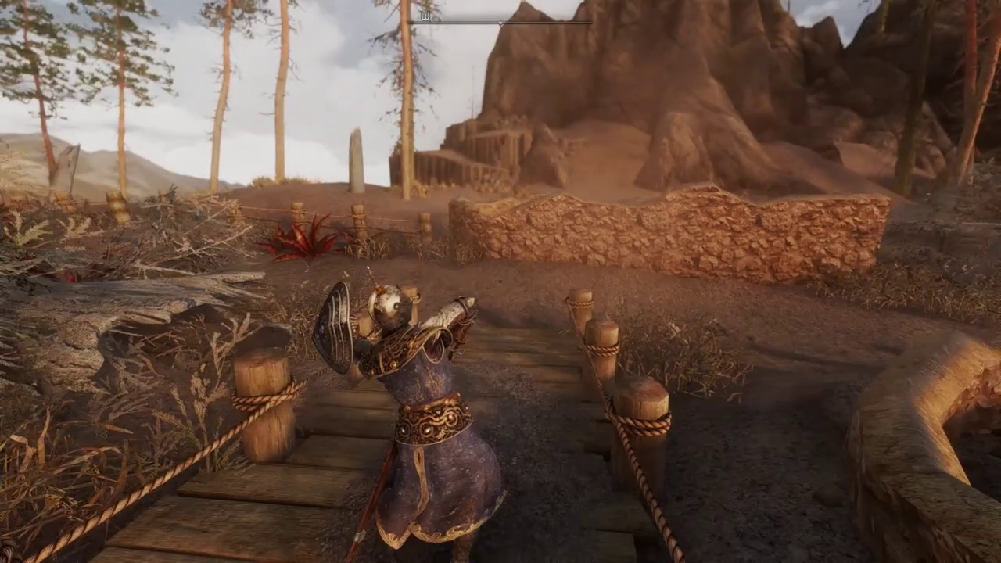
key(w)
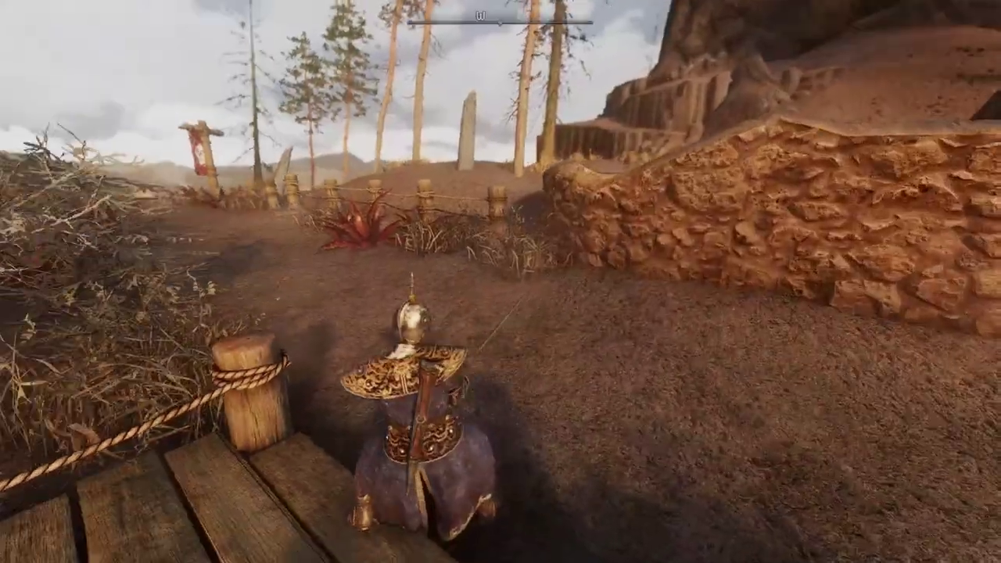
key(r)
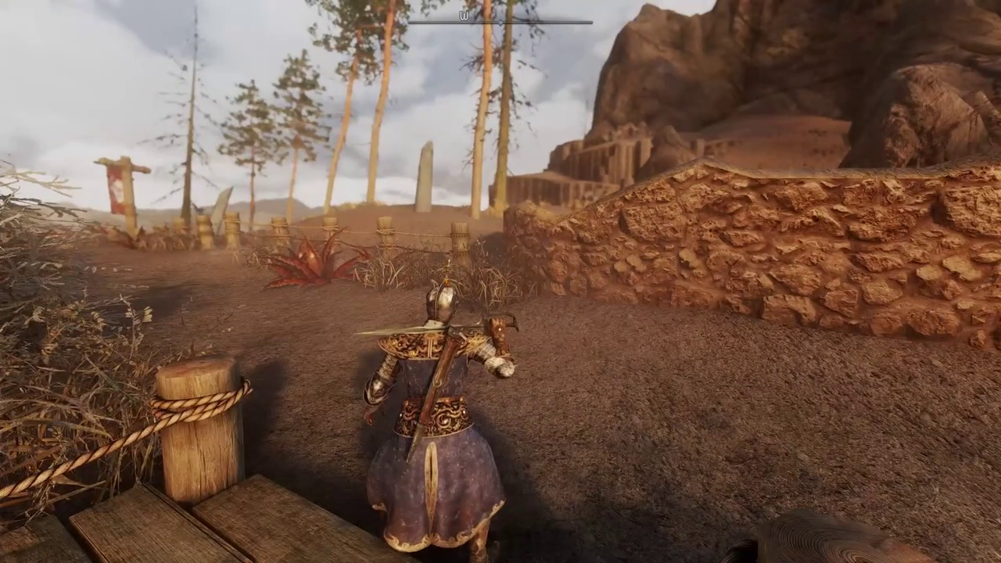
key(r)
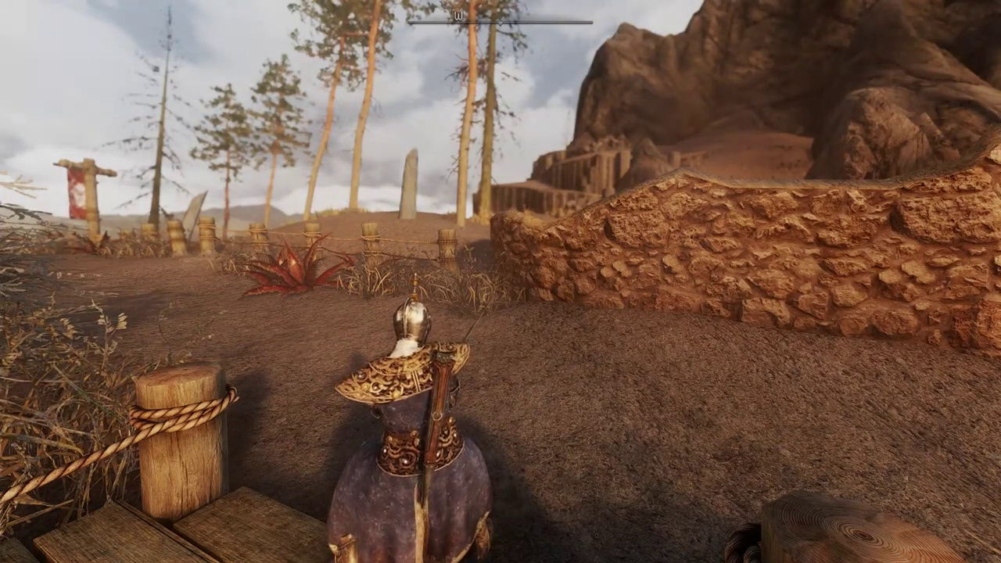
key(r)
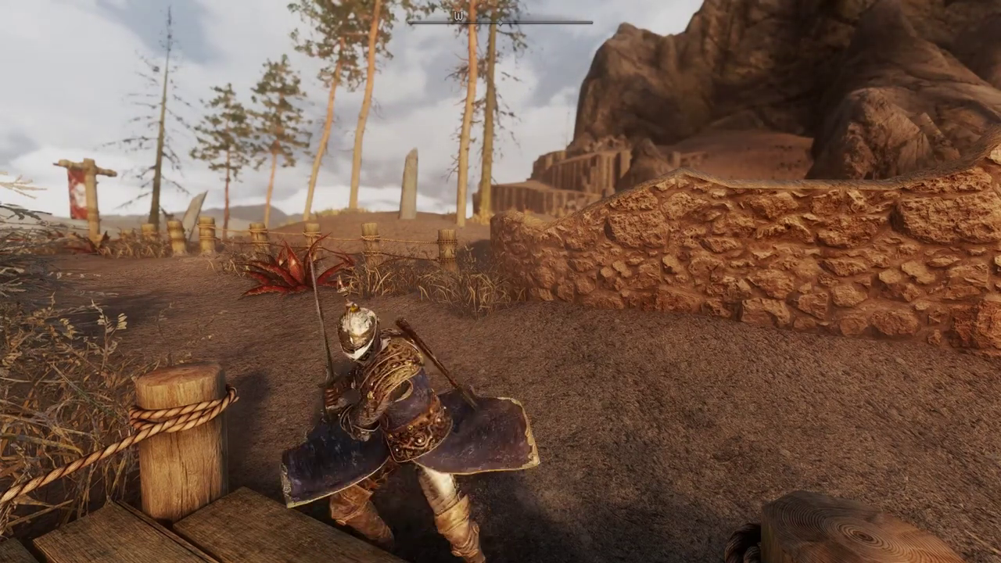